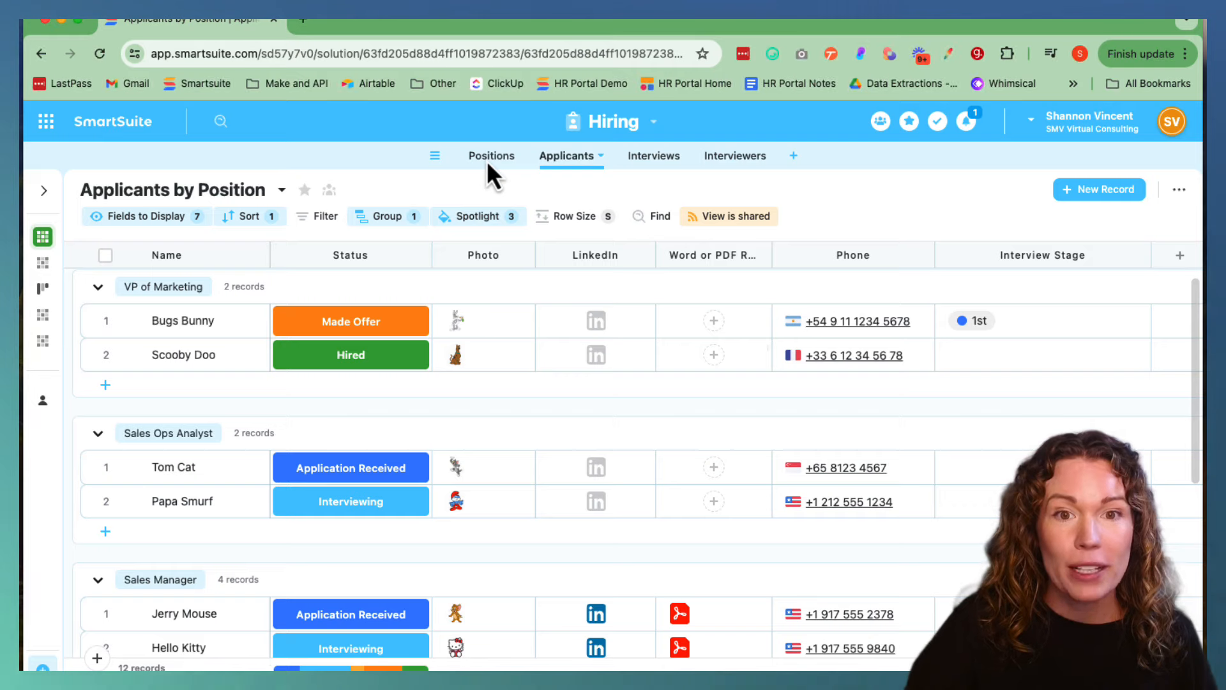
View the Positions, Applicants, Interviews and Interviewers tables, returning to the Applicants table.
click(489, 168)
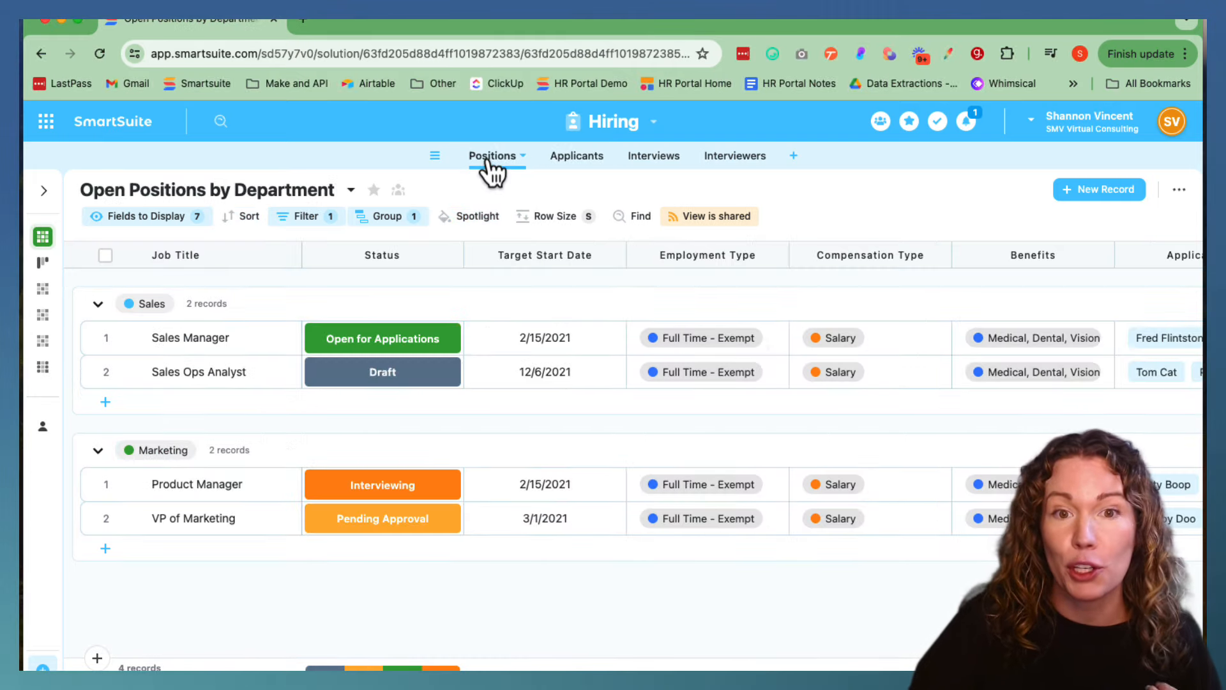
click(601, 168)
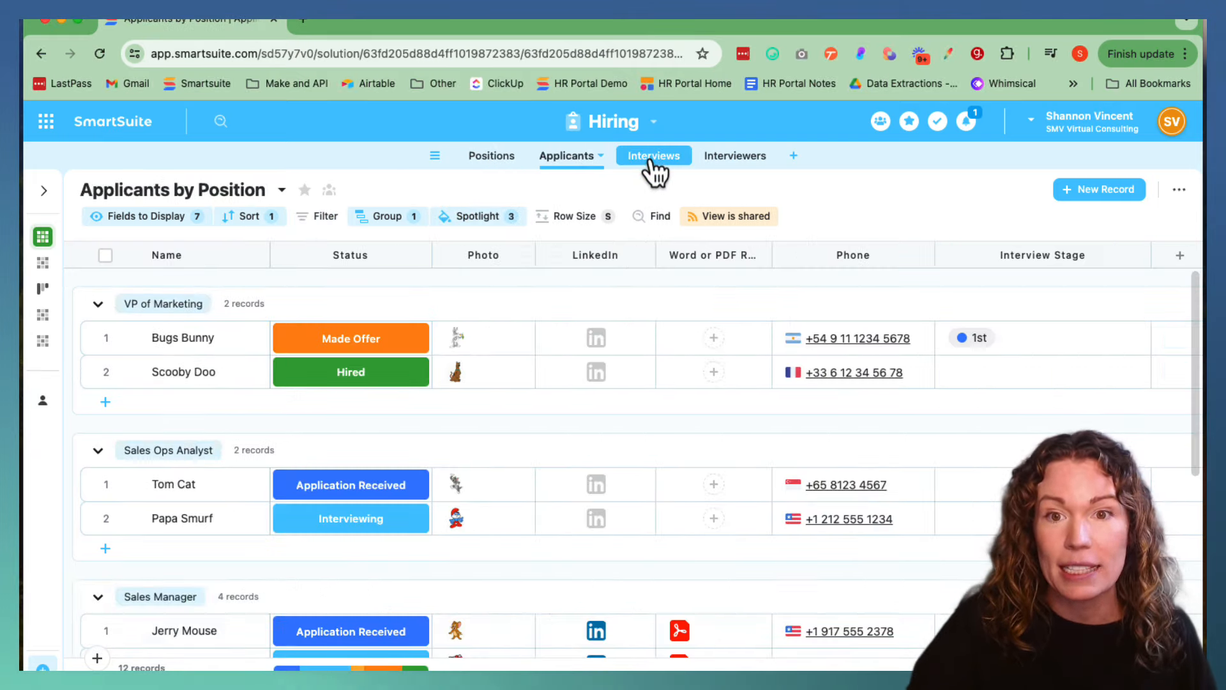
click(649, 170)
click(741, 160)
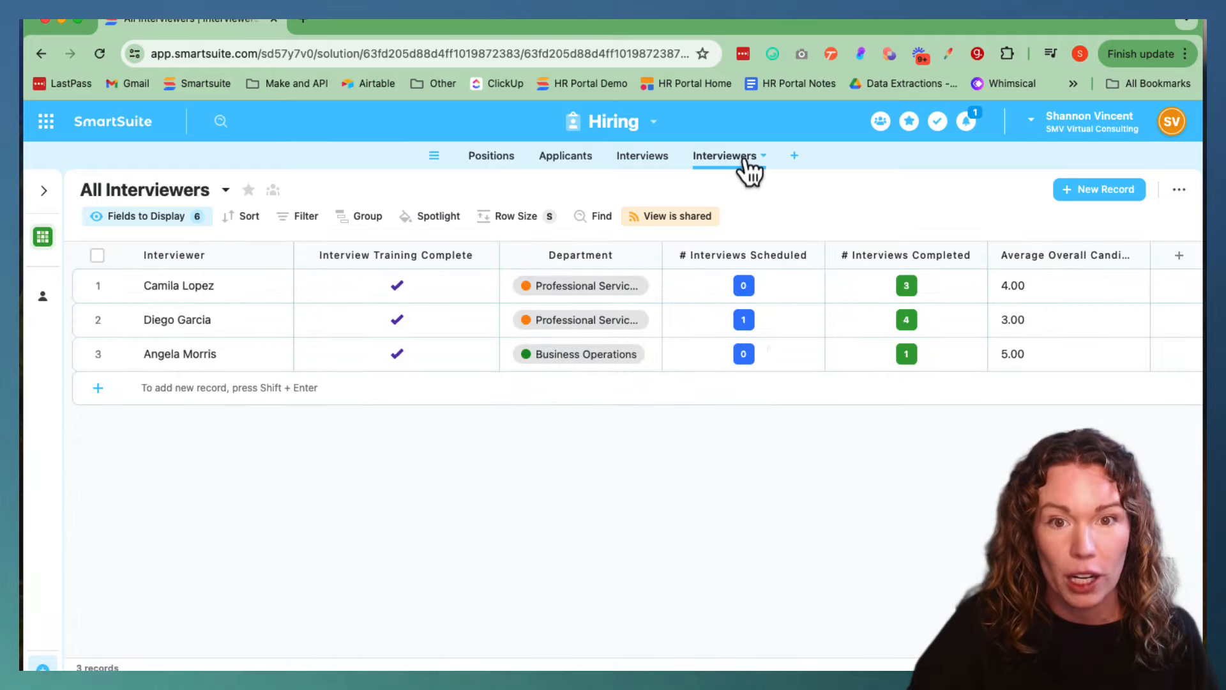
click(560, 160)
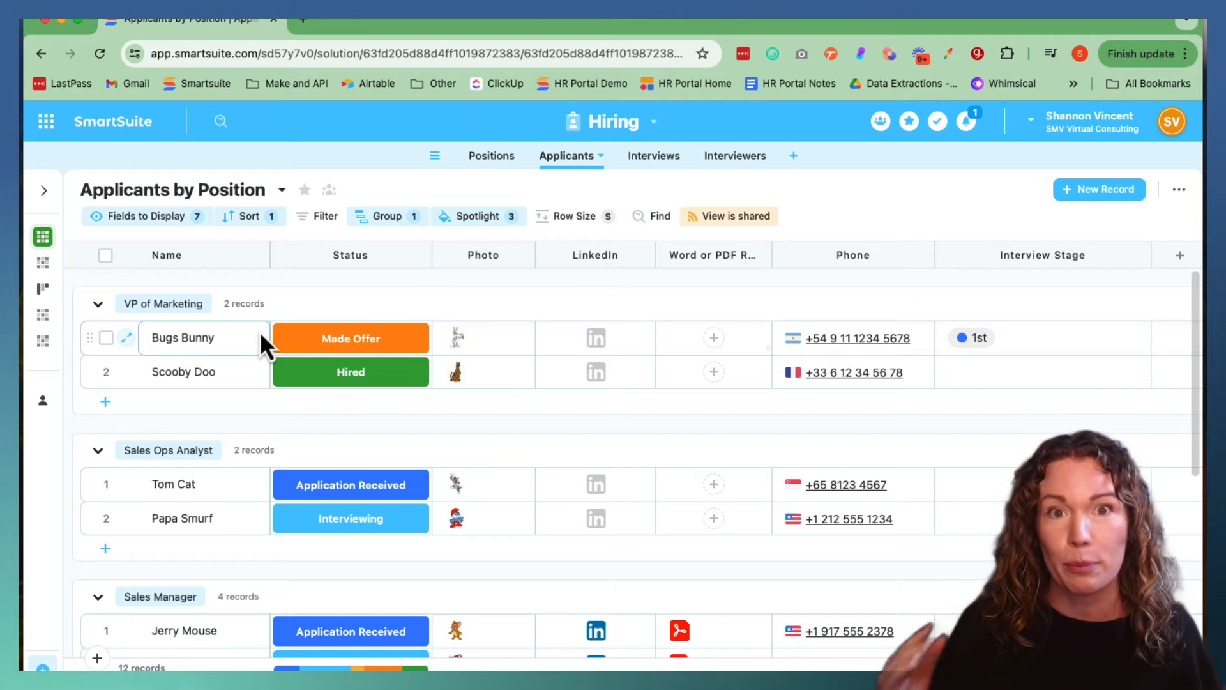
Open the first applicant record under VP of Marketing and collapse and re-expand its Candidate Details section.
click(127, 338)
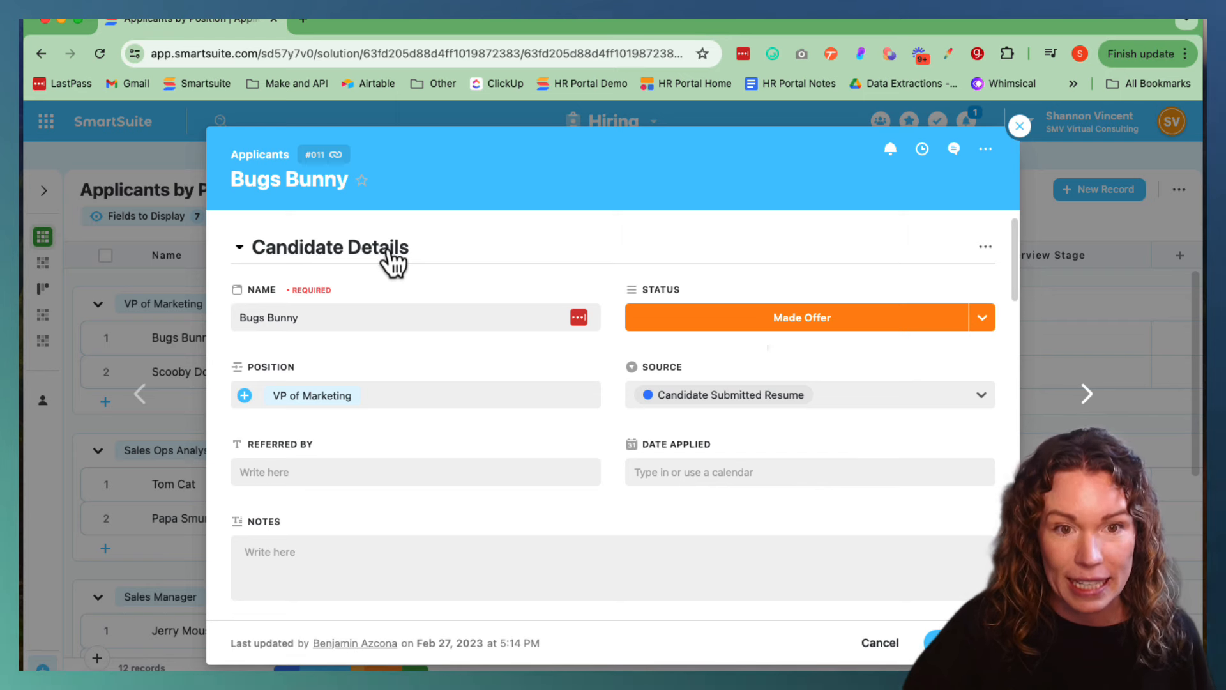
click(240, 247)
click(240, 248)
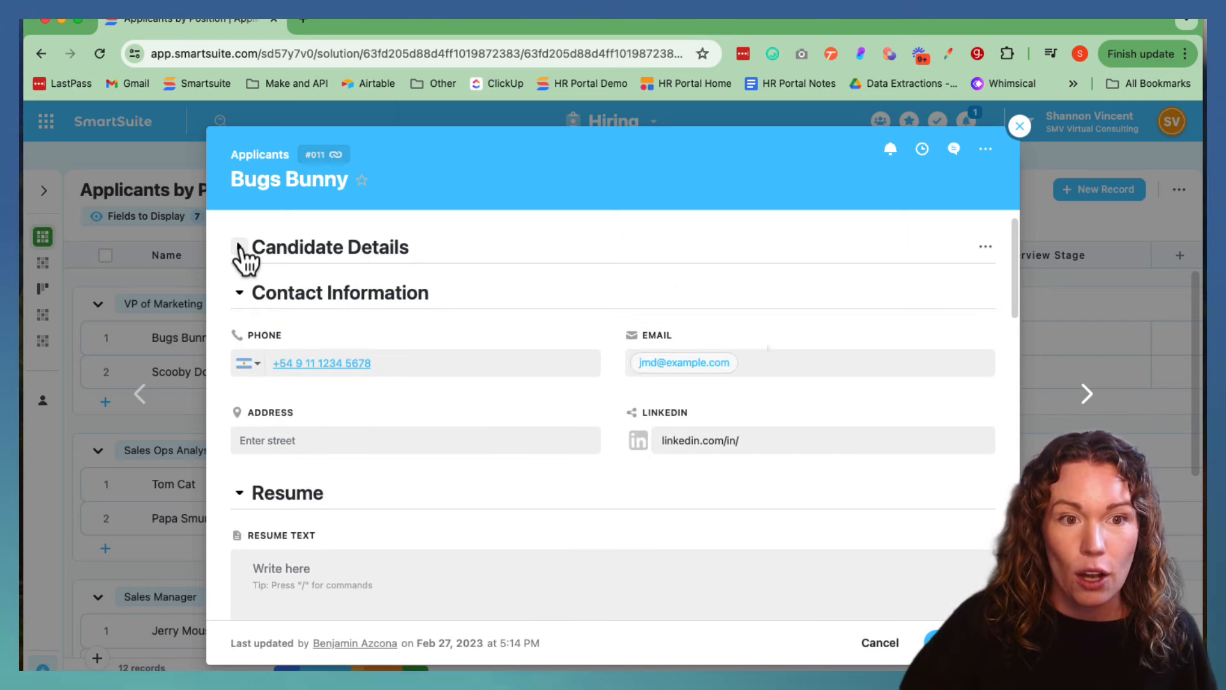
click(239, 248)
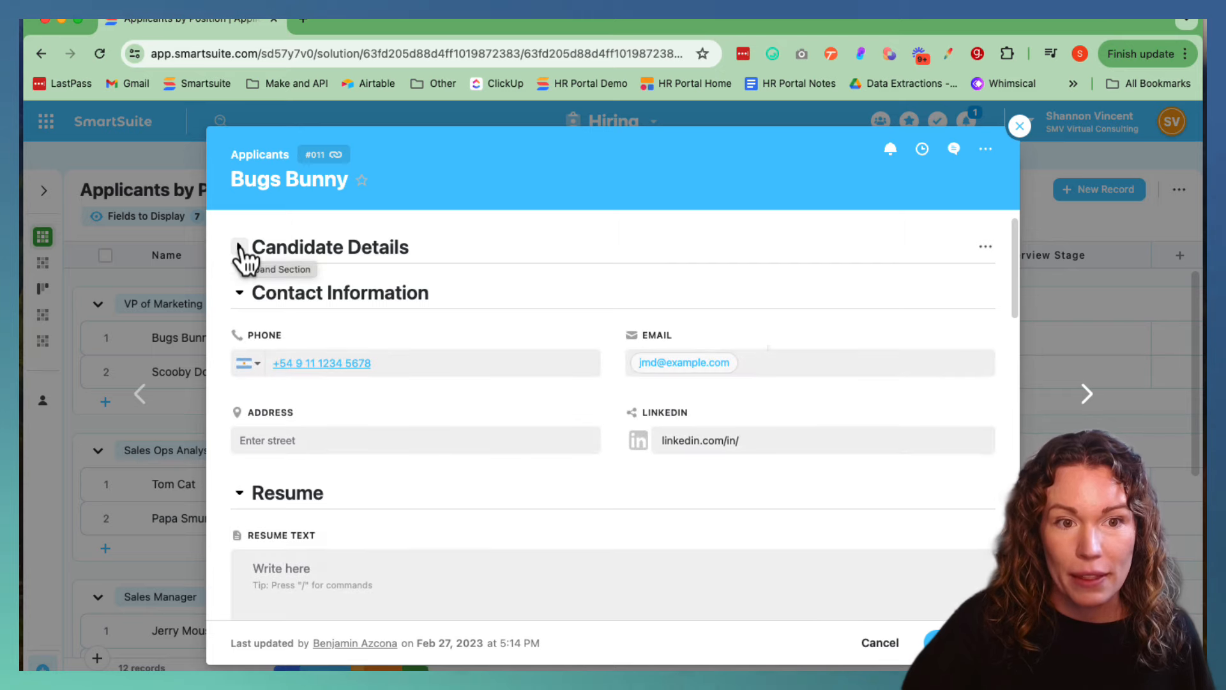
click(240, 248)
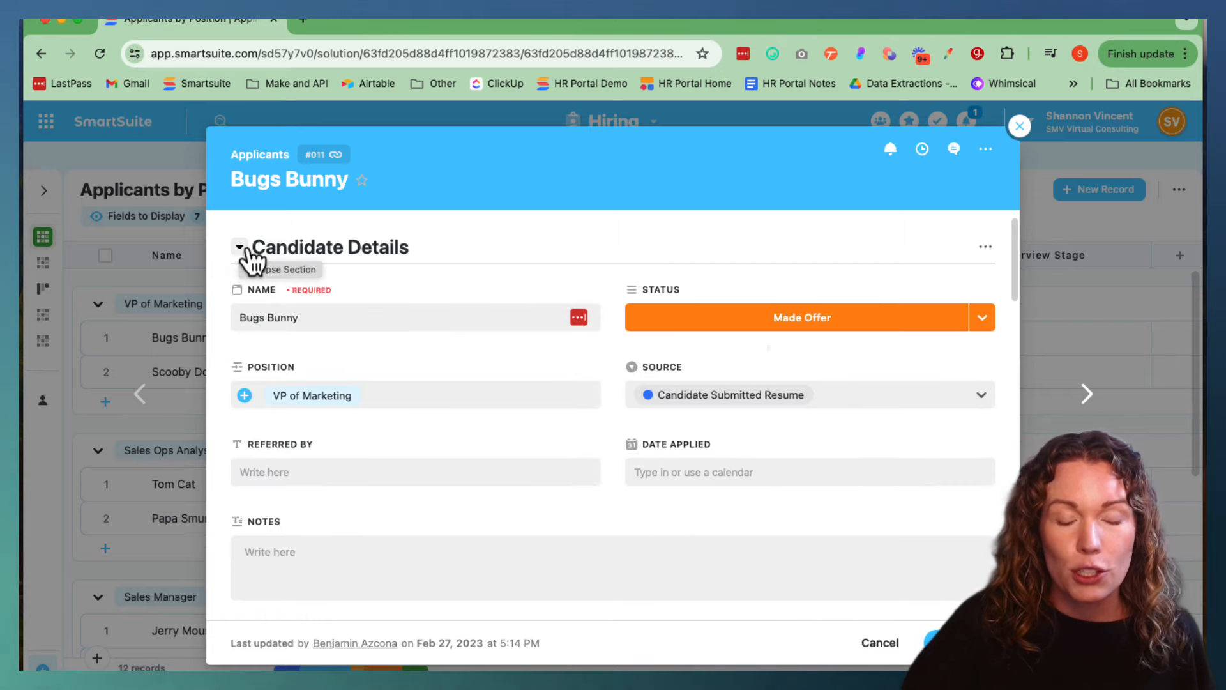
Look through the applicant record's sections from Contact Information and Resume to Interviews and Candidate Interview Scores.
scroll(385, 285, down, 3)
scroll(384, 282, down, 3)
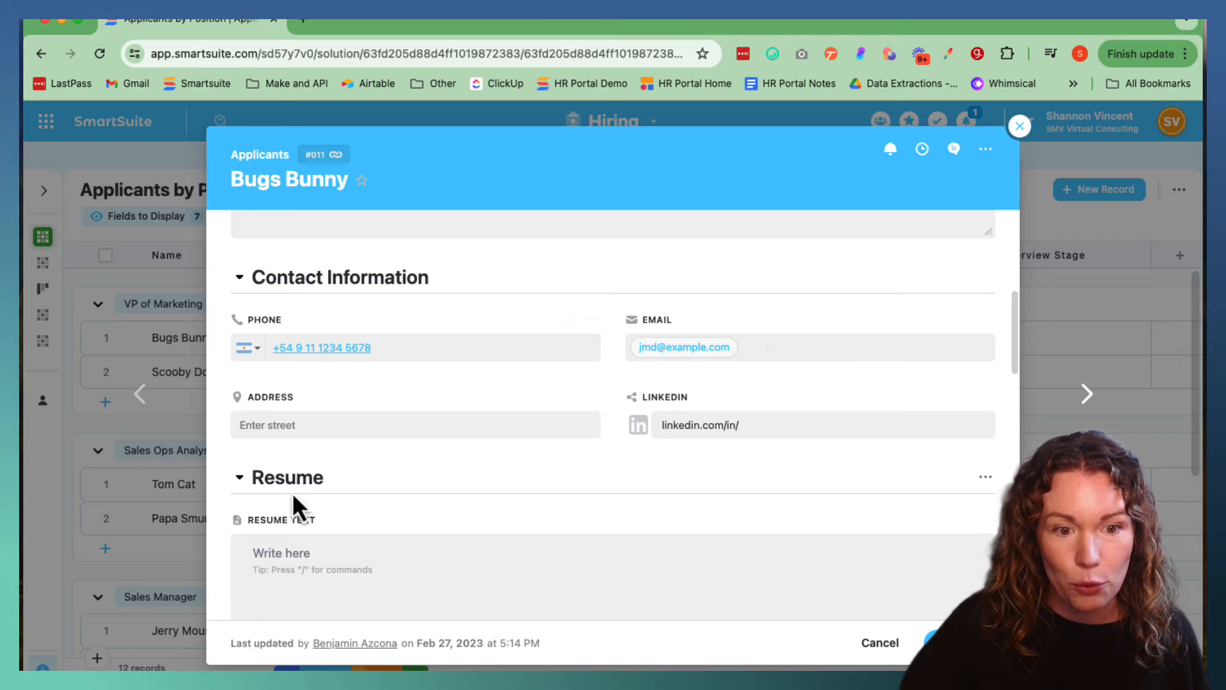
scroll(293, 497, down, 10)
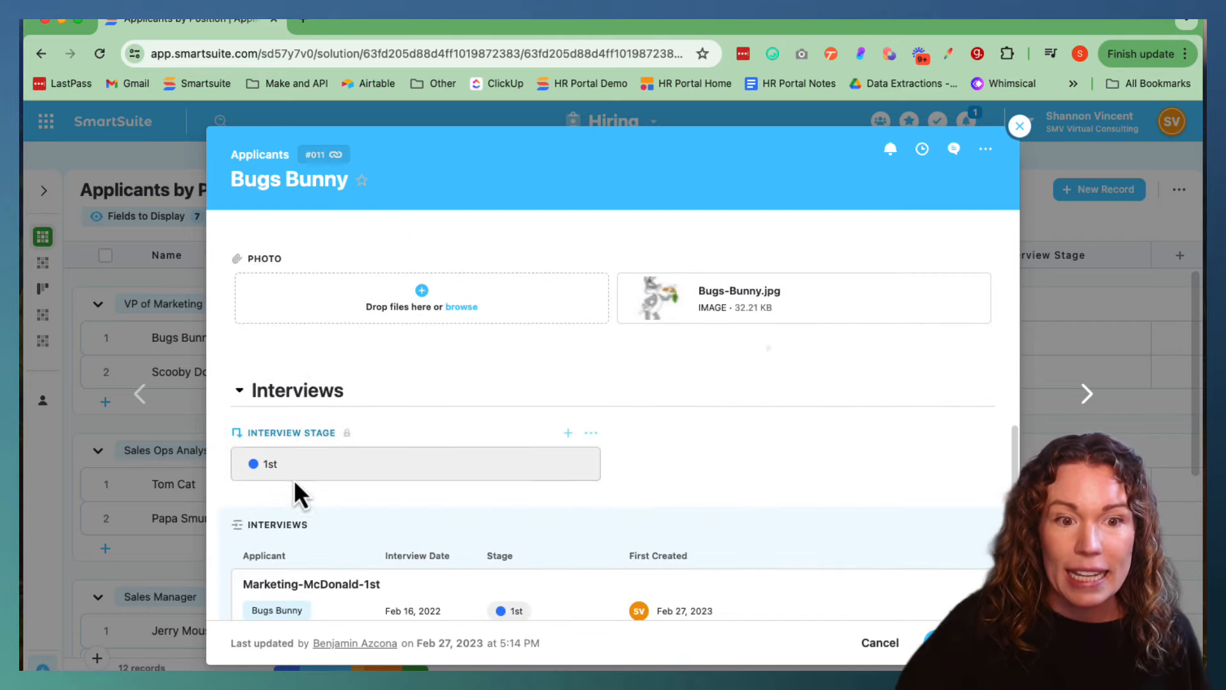
scroll(308, 394, down, 5)
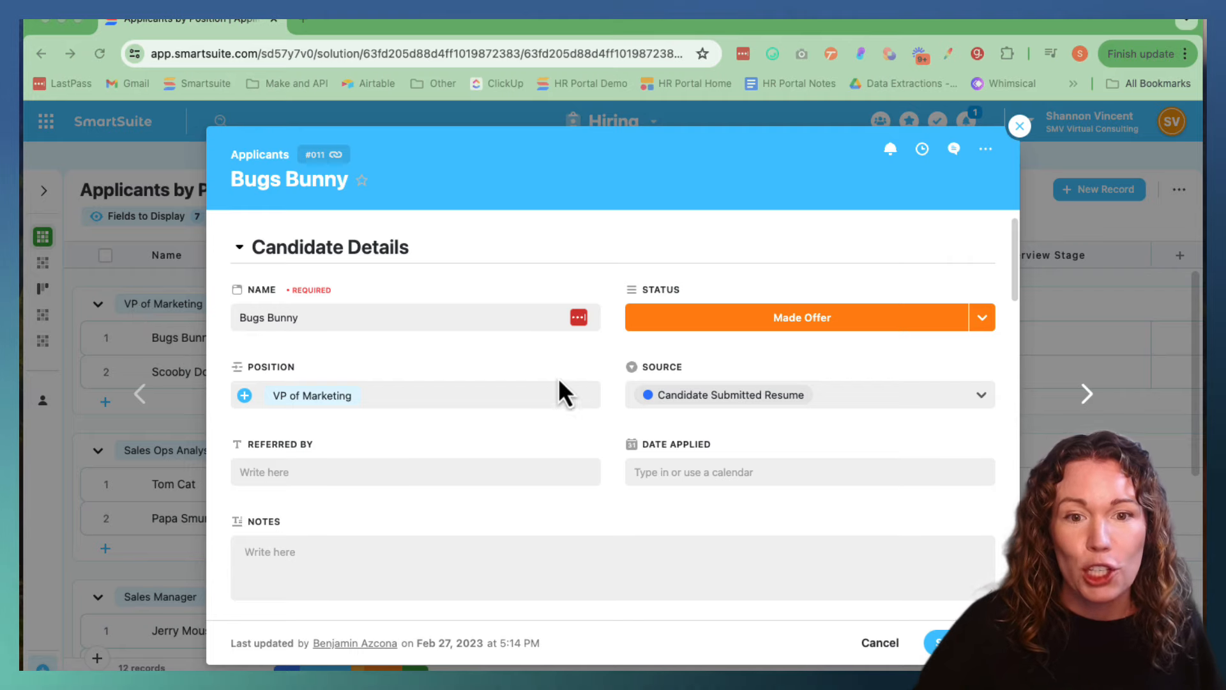
scroll(427, 461, down, 10)
scroll(427, 461, down, 6)
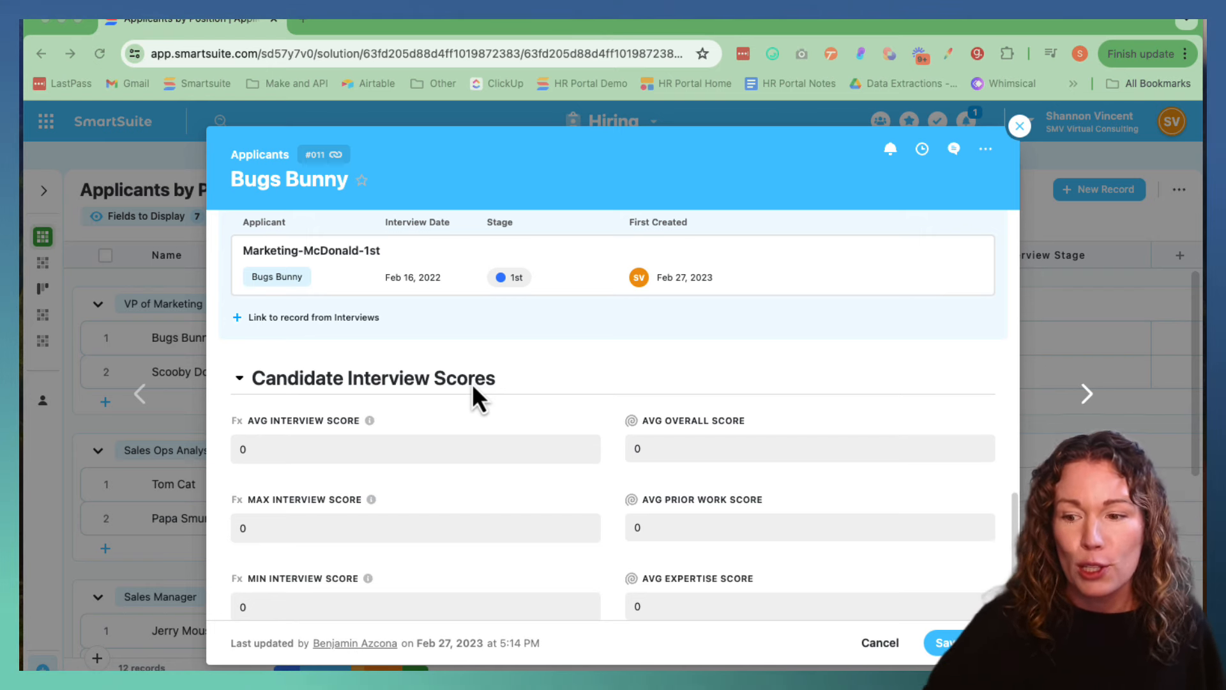
Review the status options in the Status field's settings and close the settings.
scroll(473, 384, down, 2)
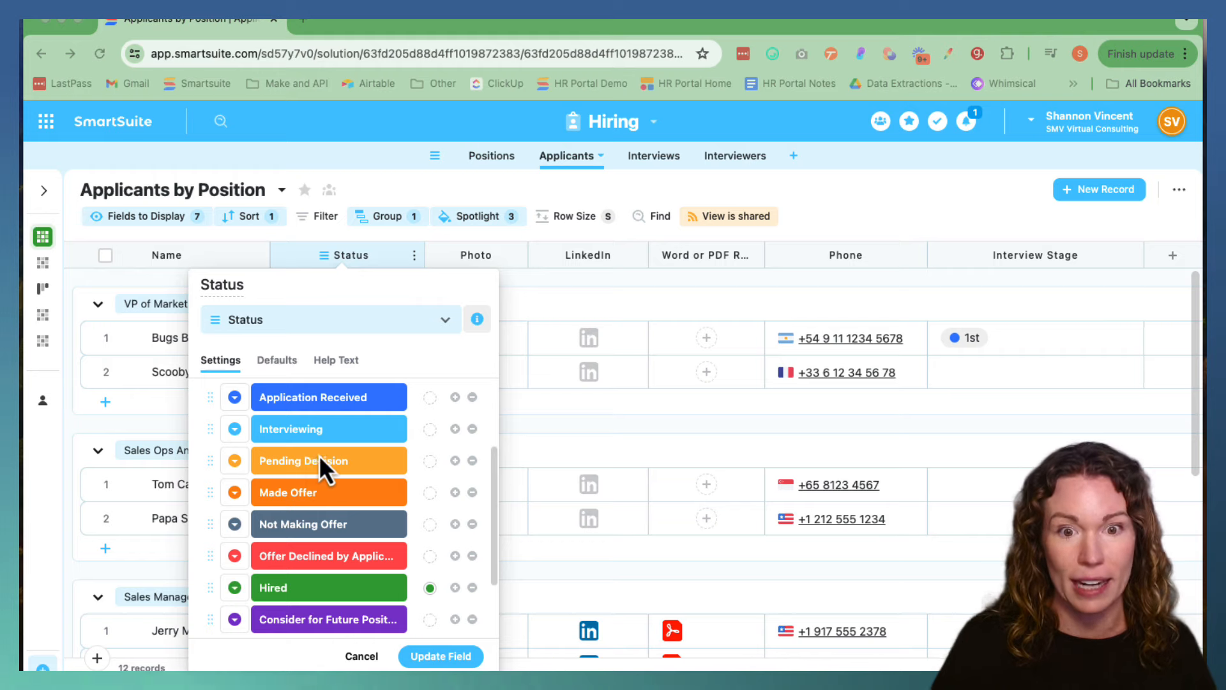
click(723, 579)
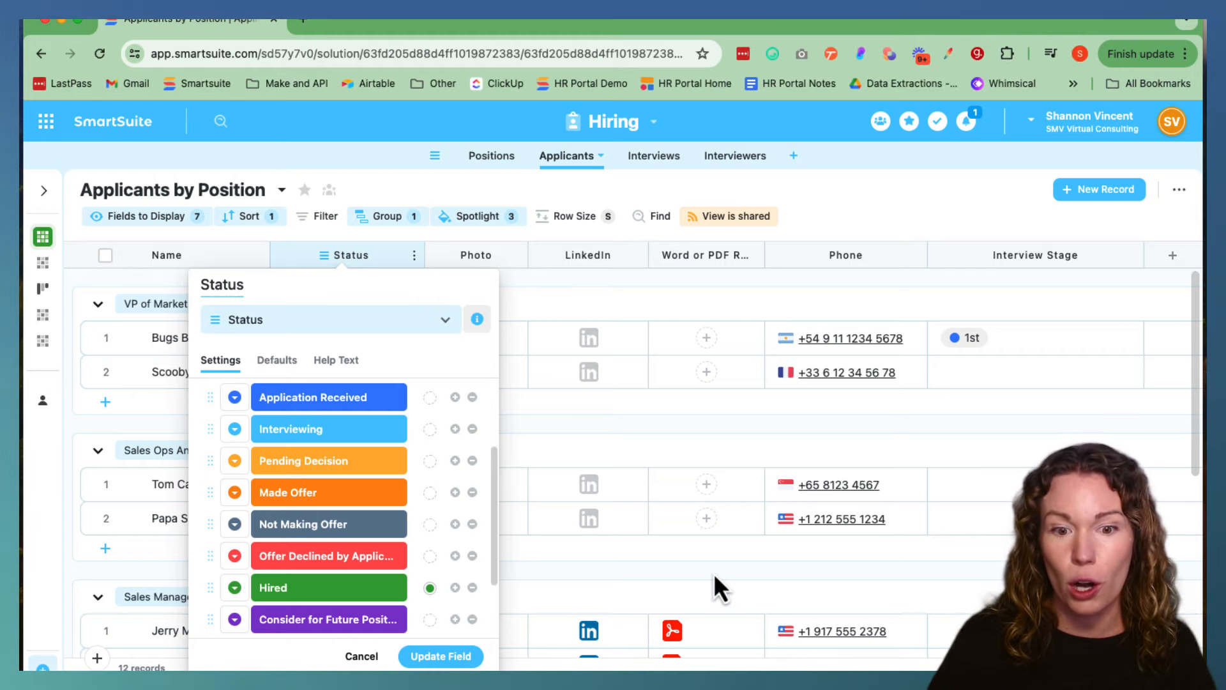
click(714, 573)
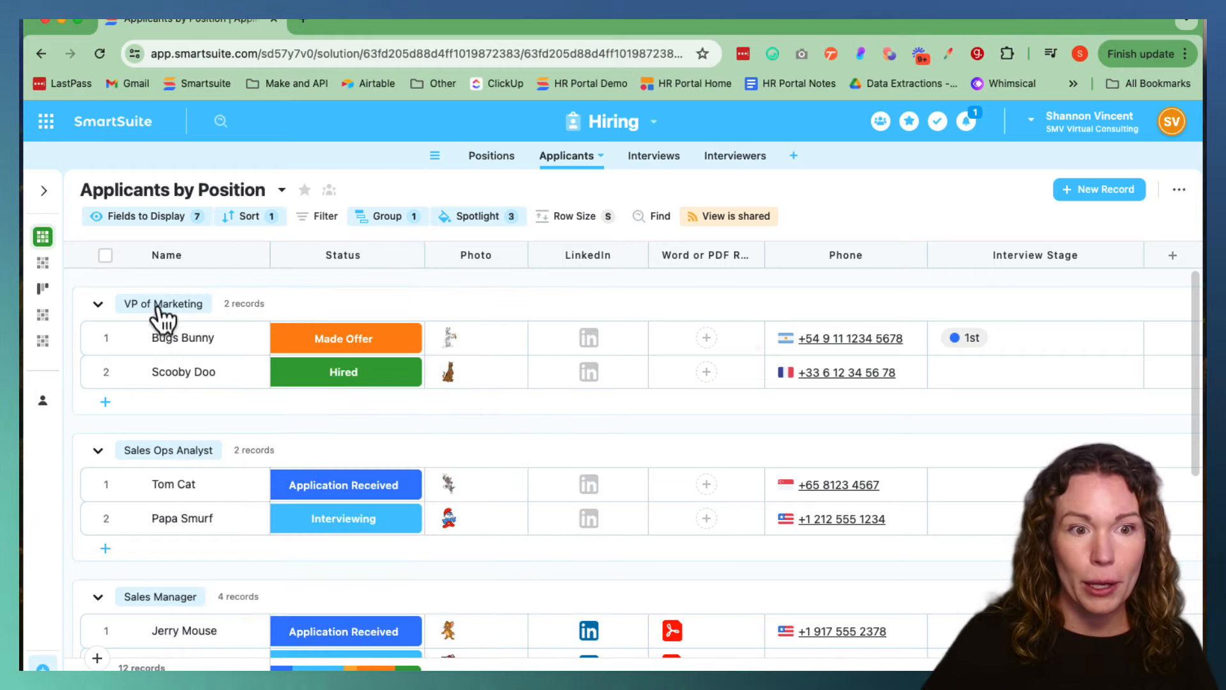
Open the first VP of Marketing applicant's record and show the section visibility options in its page settings.
click(125, 339)
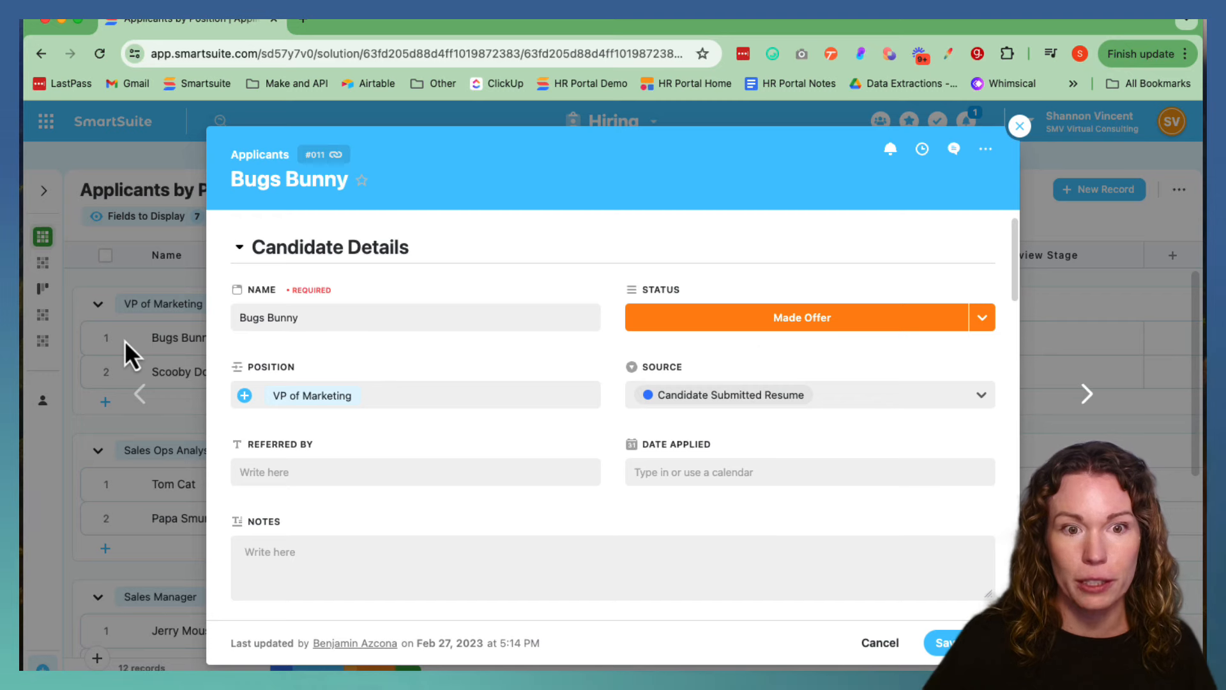
scroll(822, 447, down, 5)
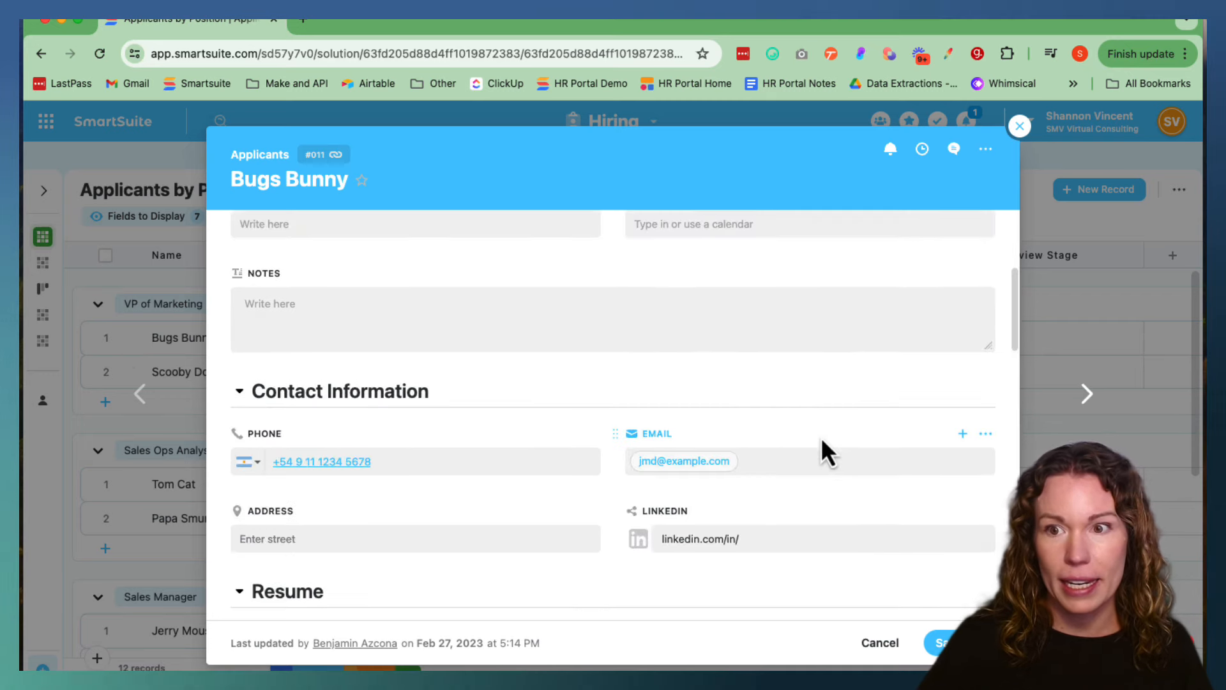
scroll(821, 437, up, 5)
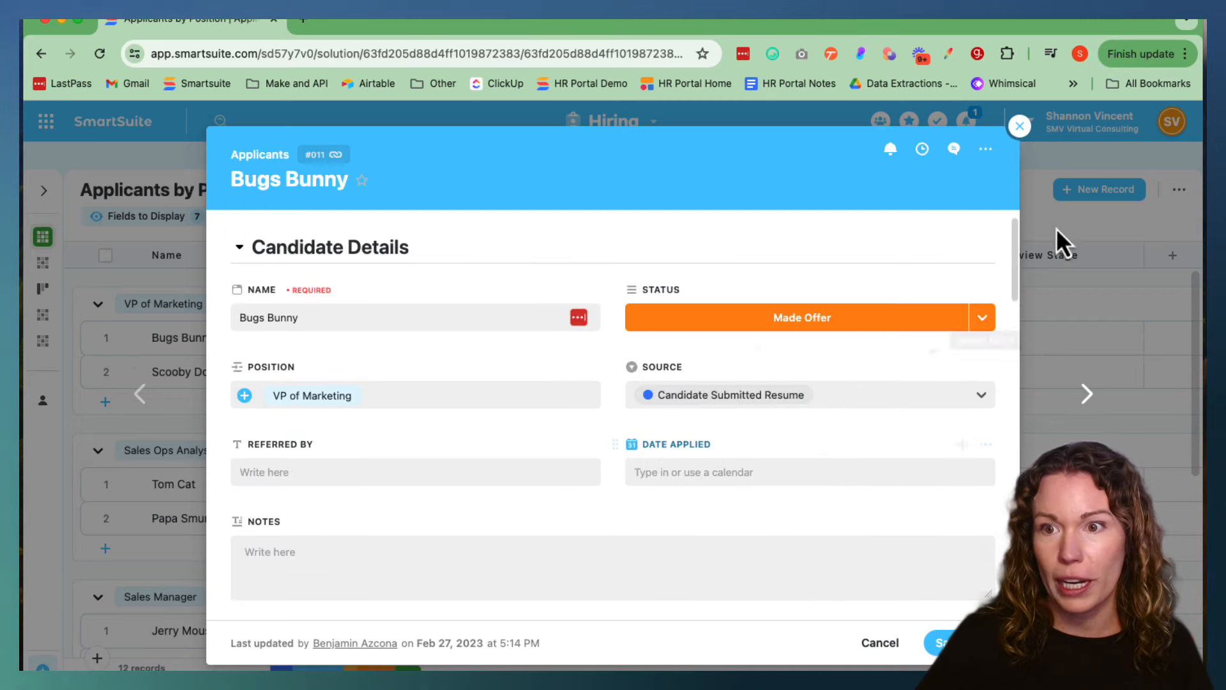
click(987, 152)
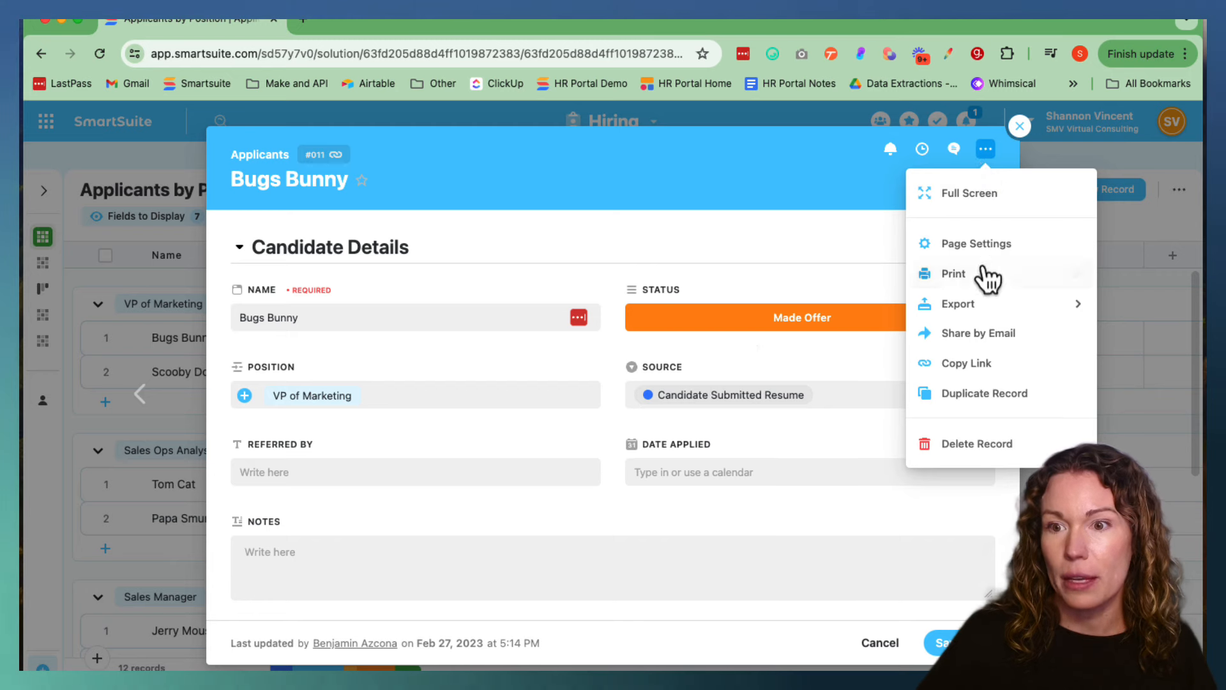
click(992, 246)
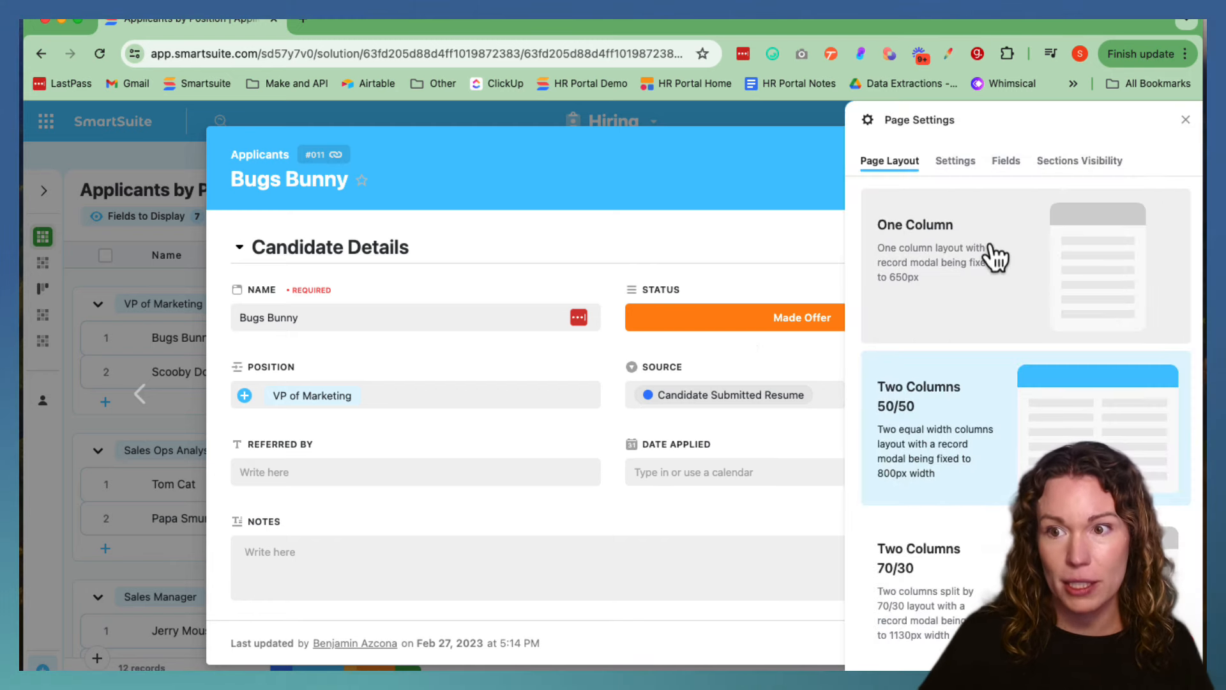
click(1079, 163)
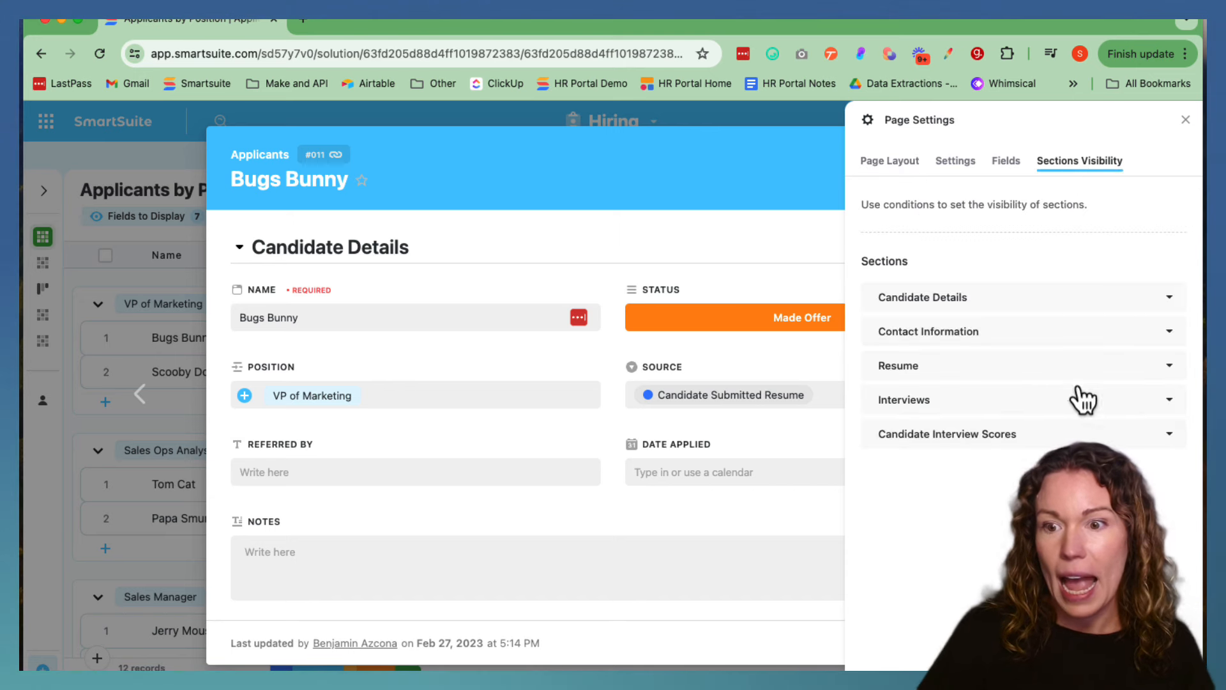
Add a condition that displays the Candidate Interview Scores section when Status is Interviewing.
click(963, 444)
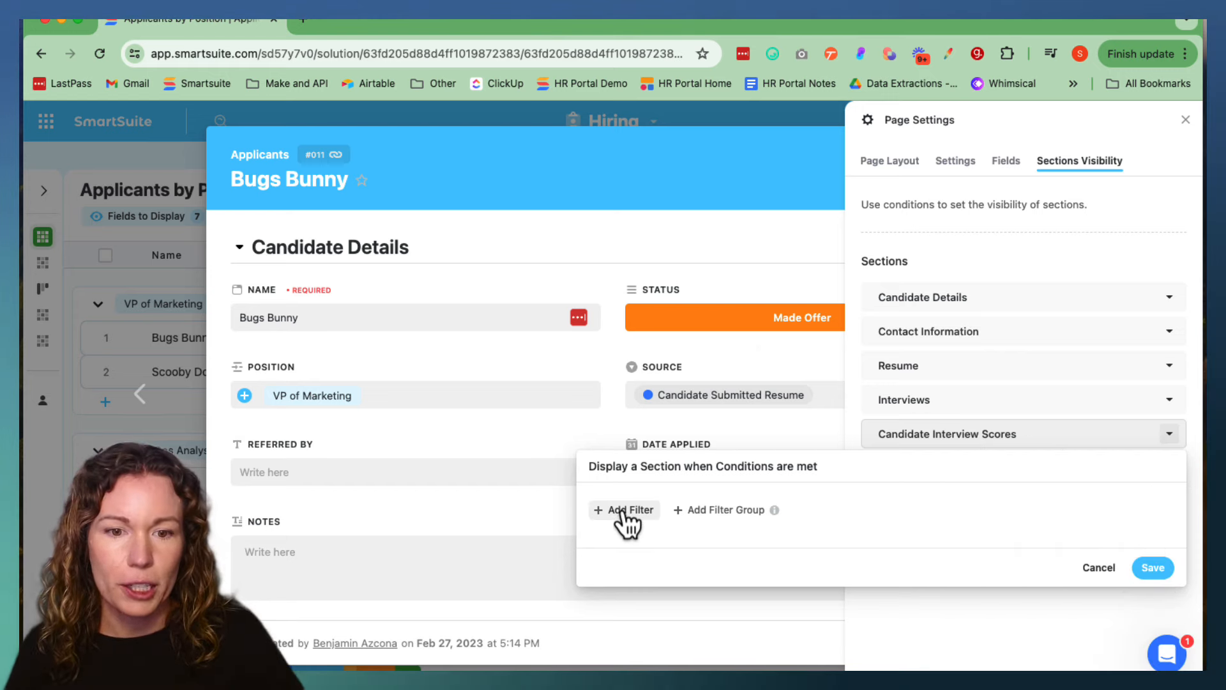
click(622, 511)
click(644, 511)
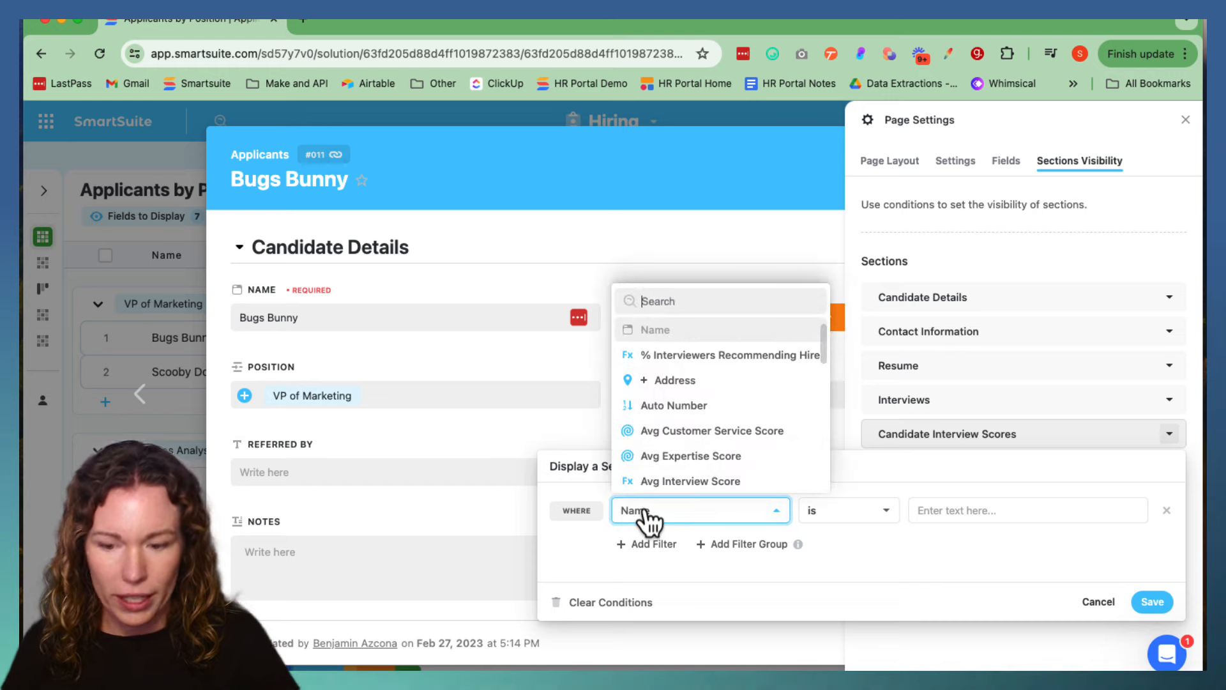
text(status)
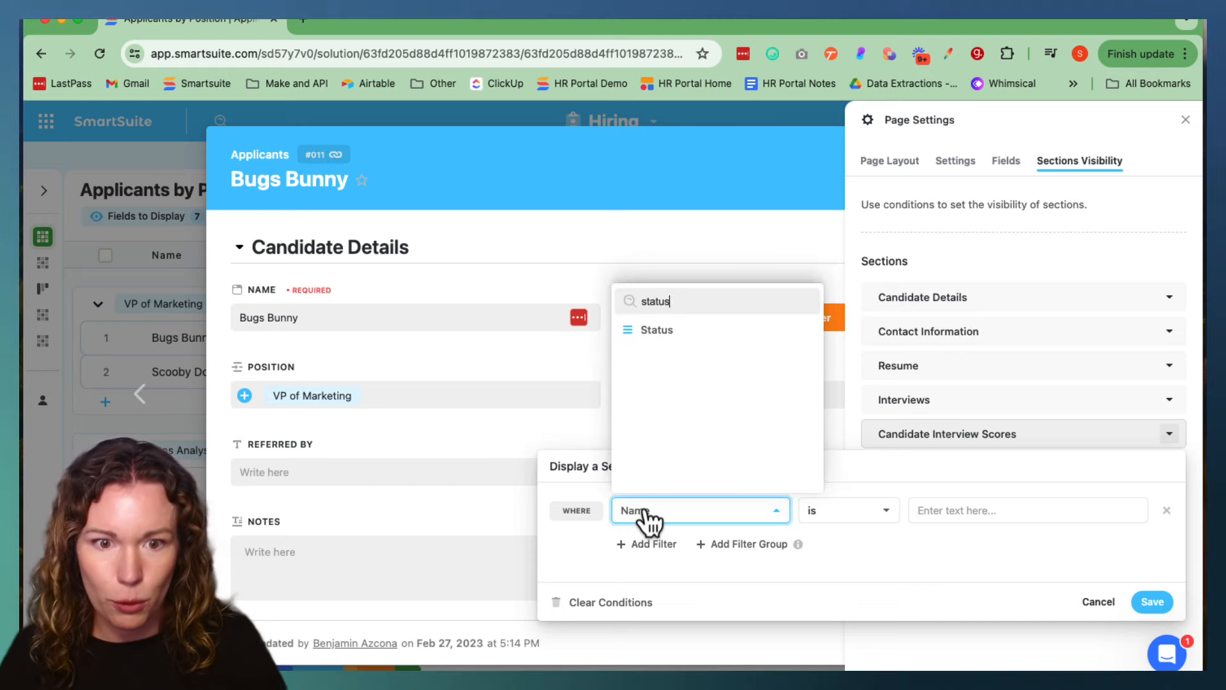
click(656, 330)
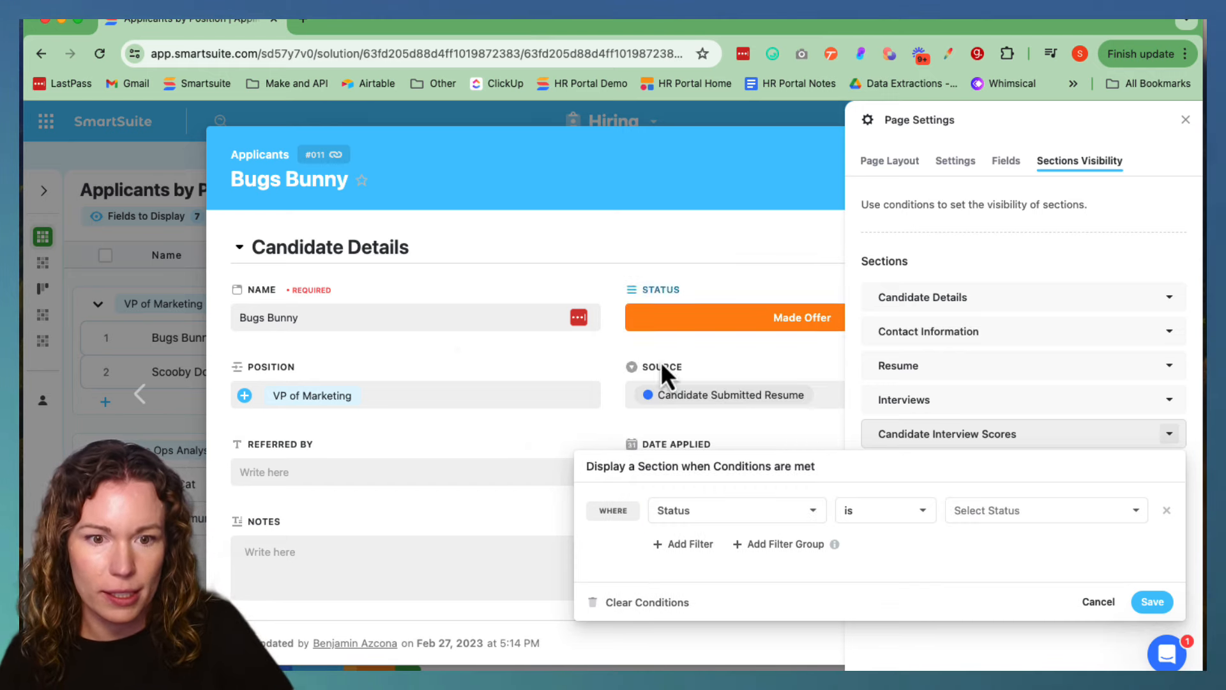
click(990, 514)
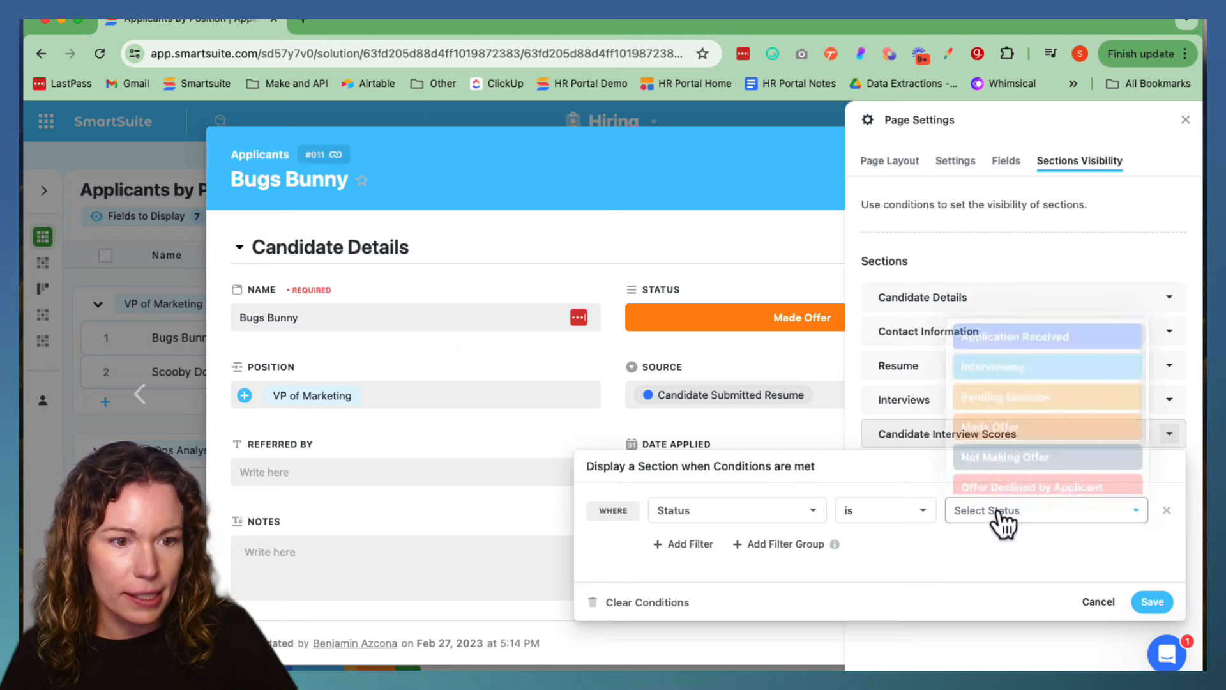
click(1010, 361)
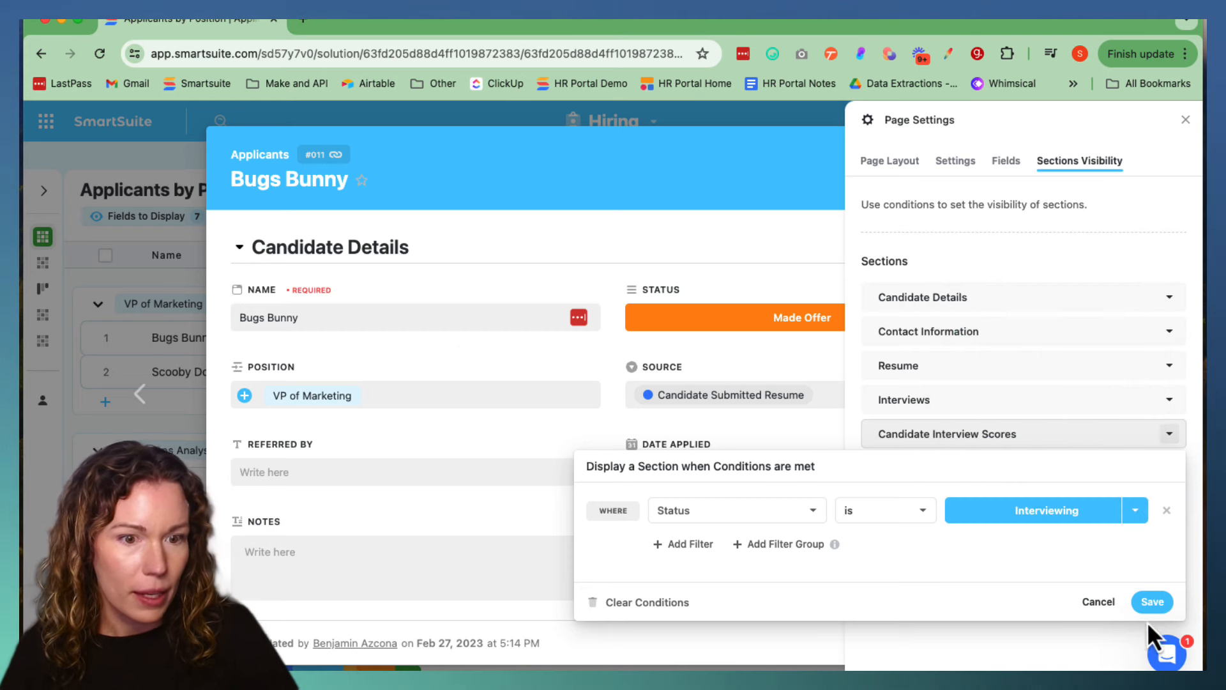
Add a second condition, Status is Pending Decision, joined with OR, and save the section's display conditions.
click(679, 545)
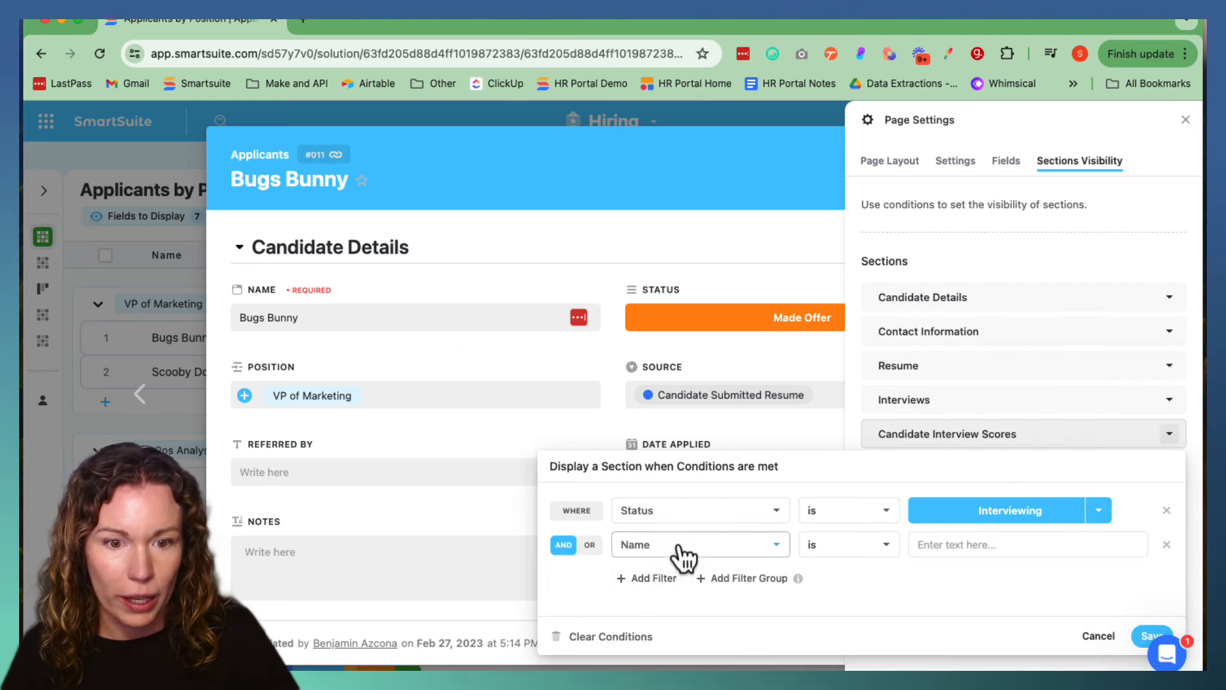
click(645, 545)
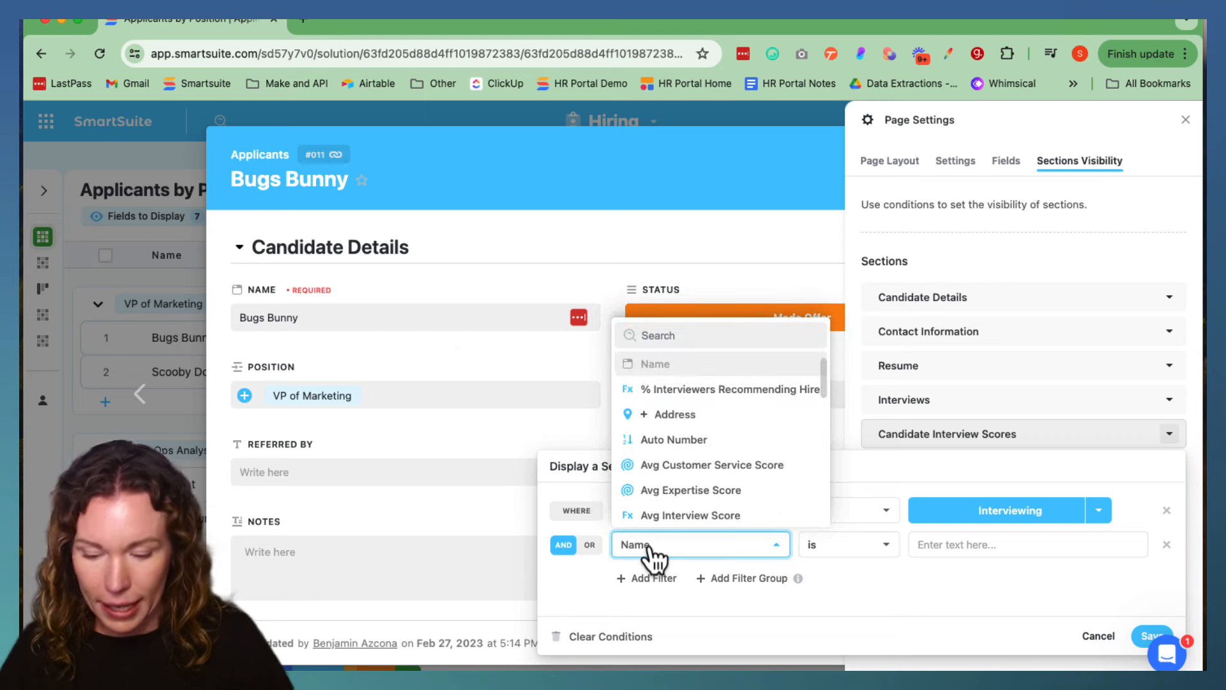
text(st)
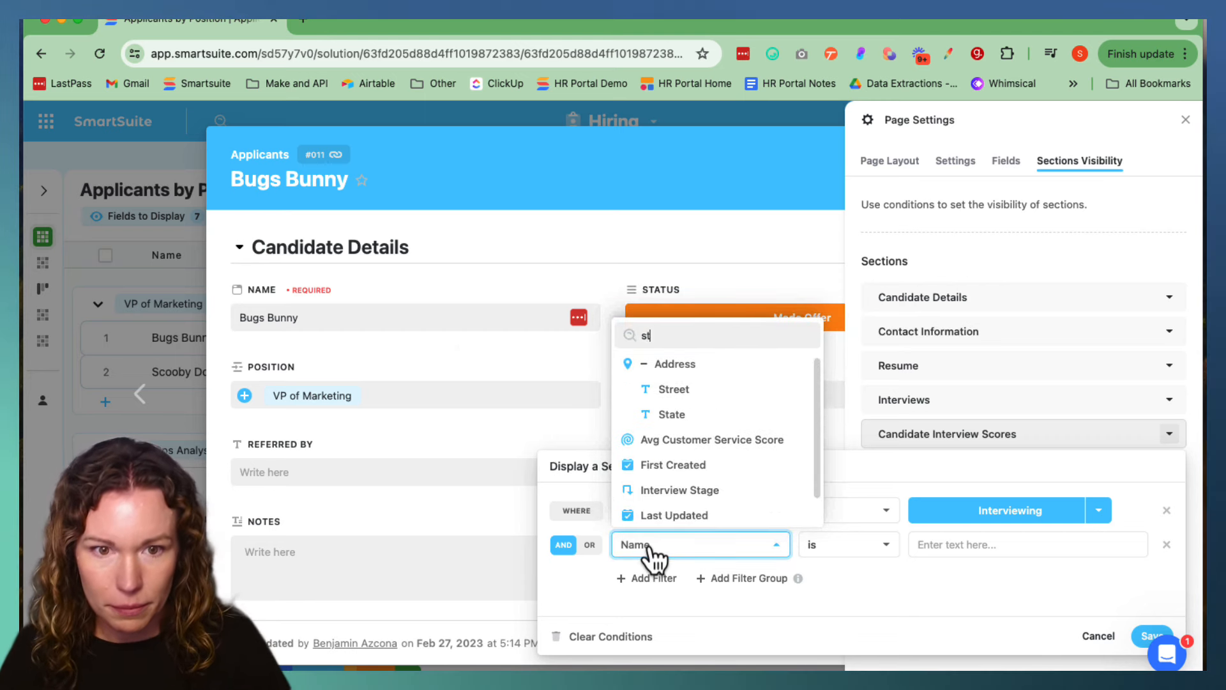
text(a)
click(657, 441)
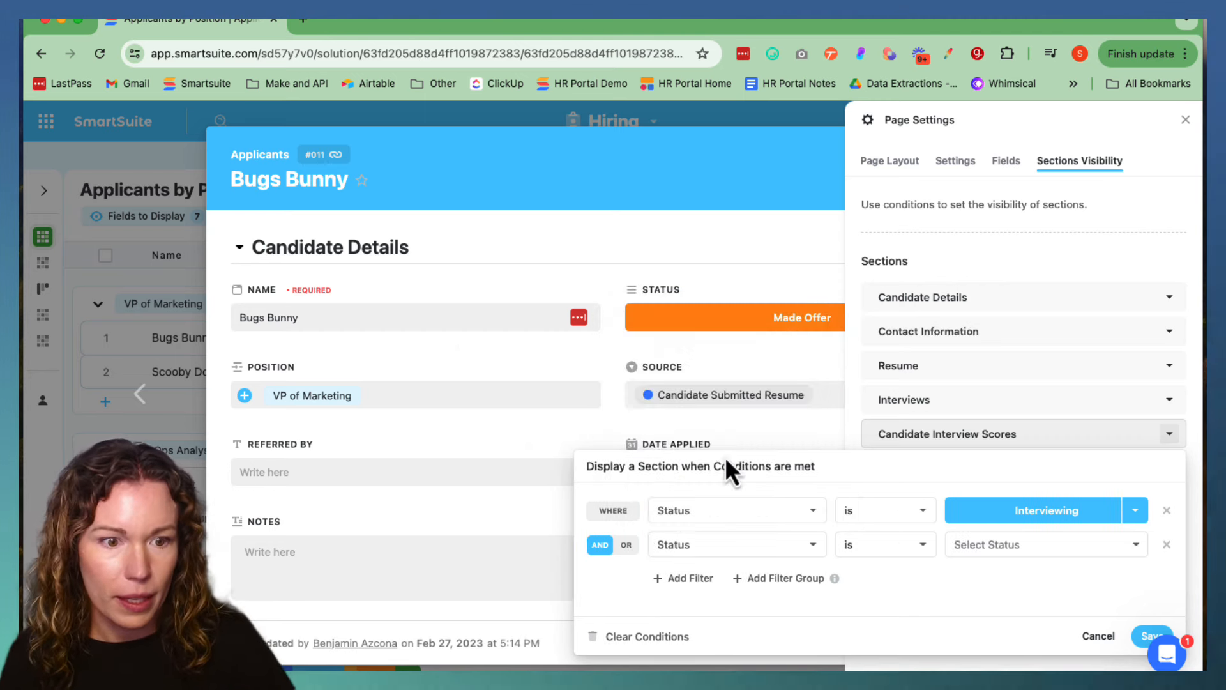
click(1040, 553)
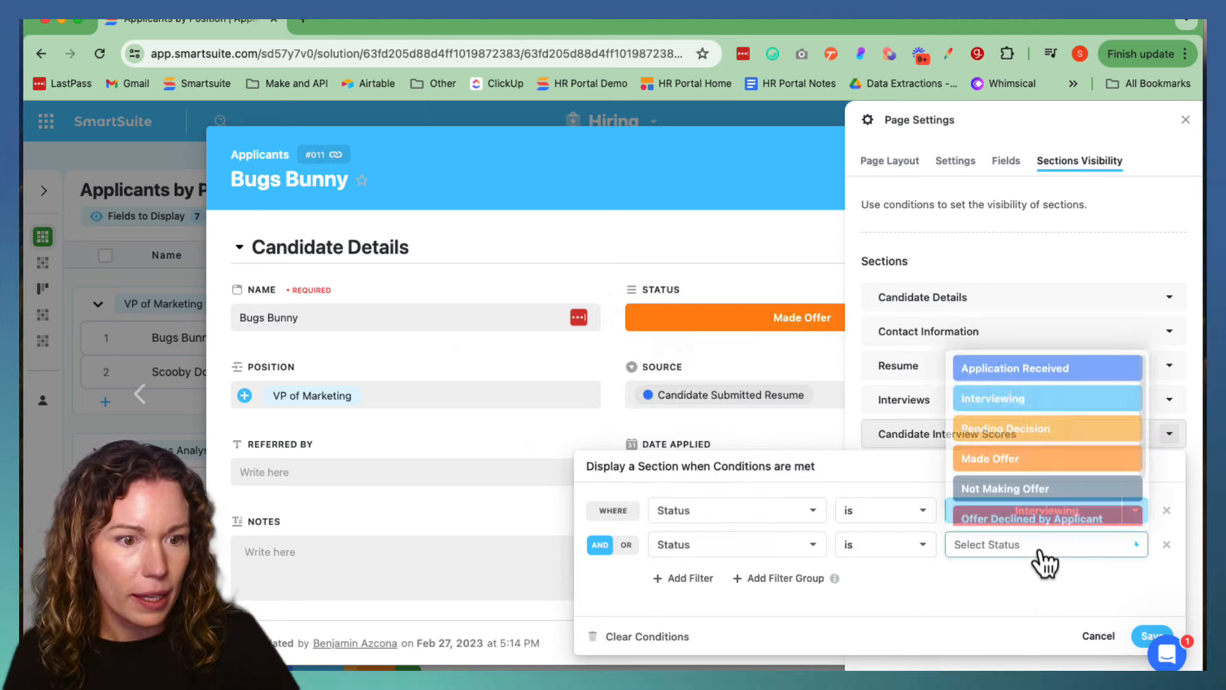
click(1020, 429)
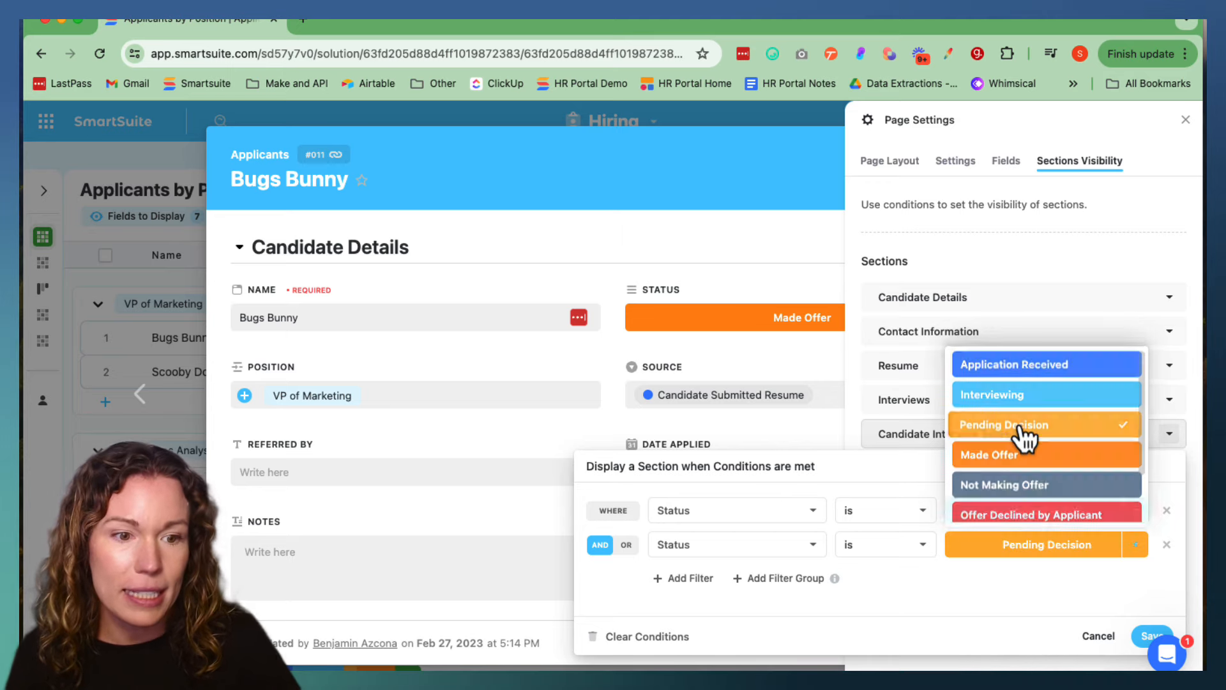
click(1147, 638)
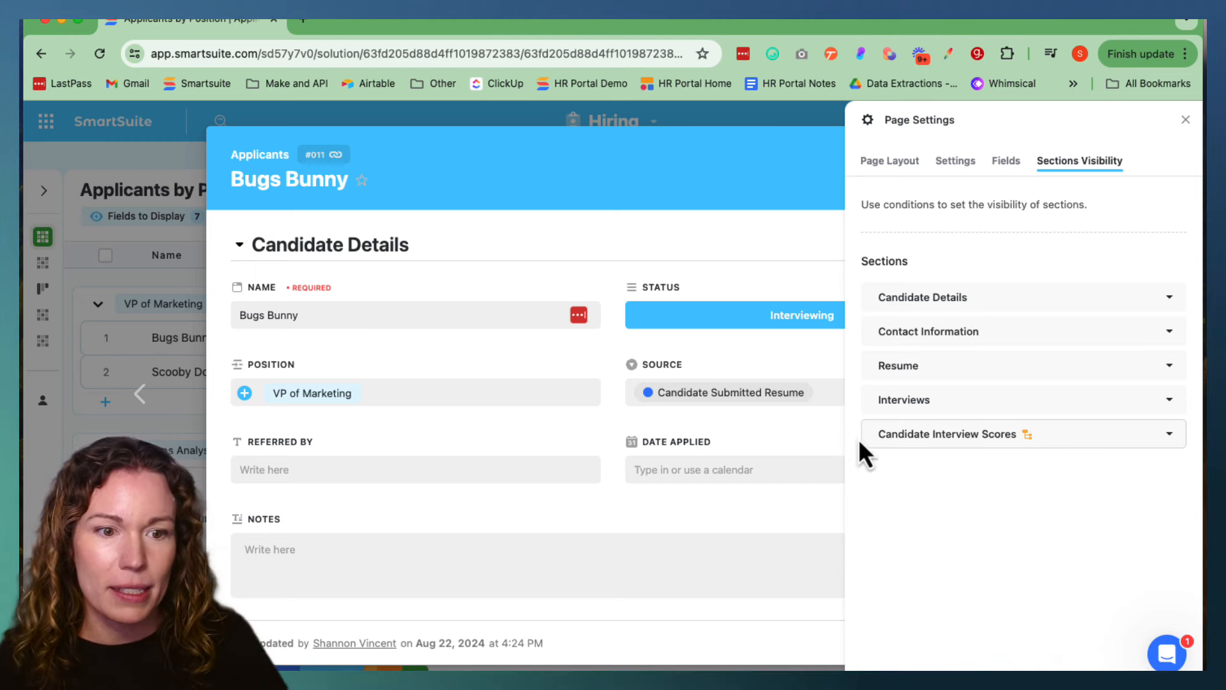
Switch the operator between the Candidate Interview Scores display conditions to AND and back to OR, and save the conditions.
click(1124, 437)
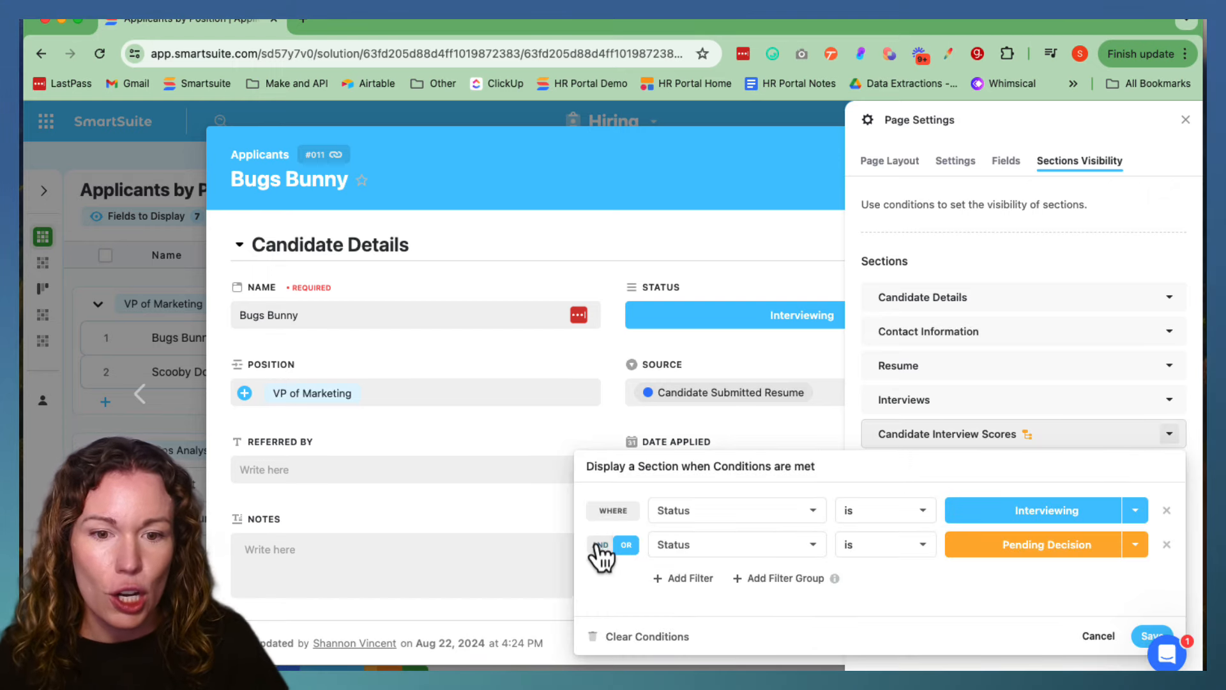
click(626, 546)
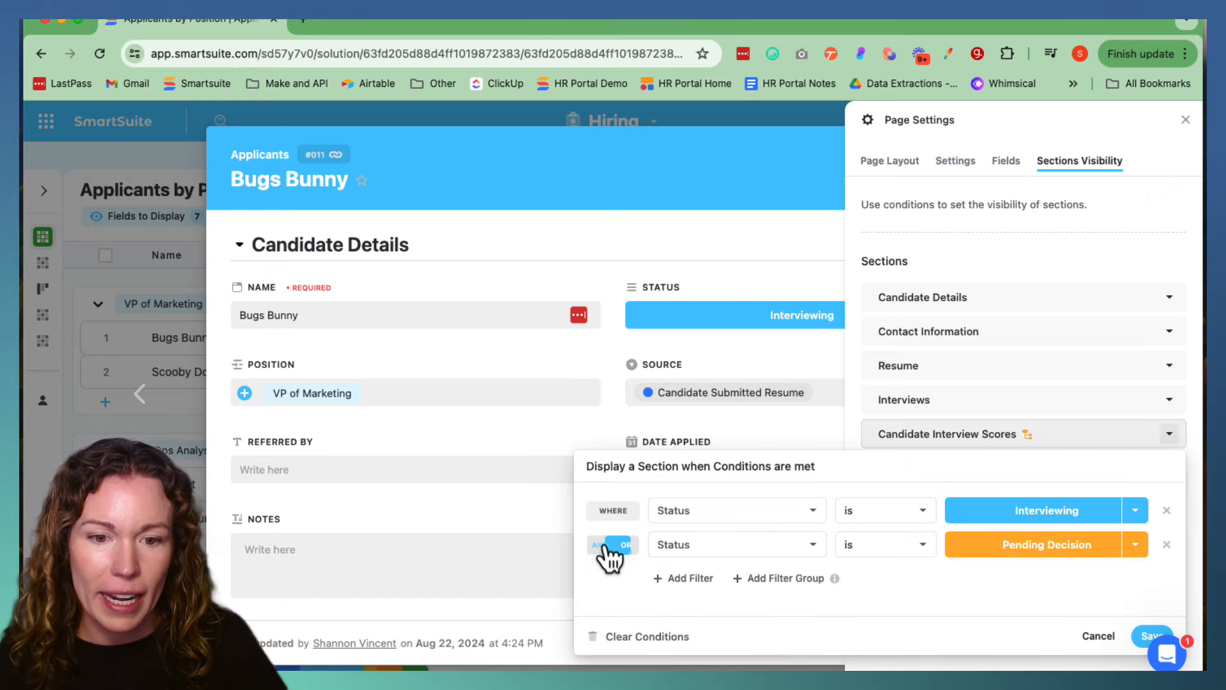
click(627, 546)
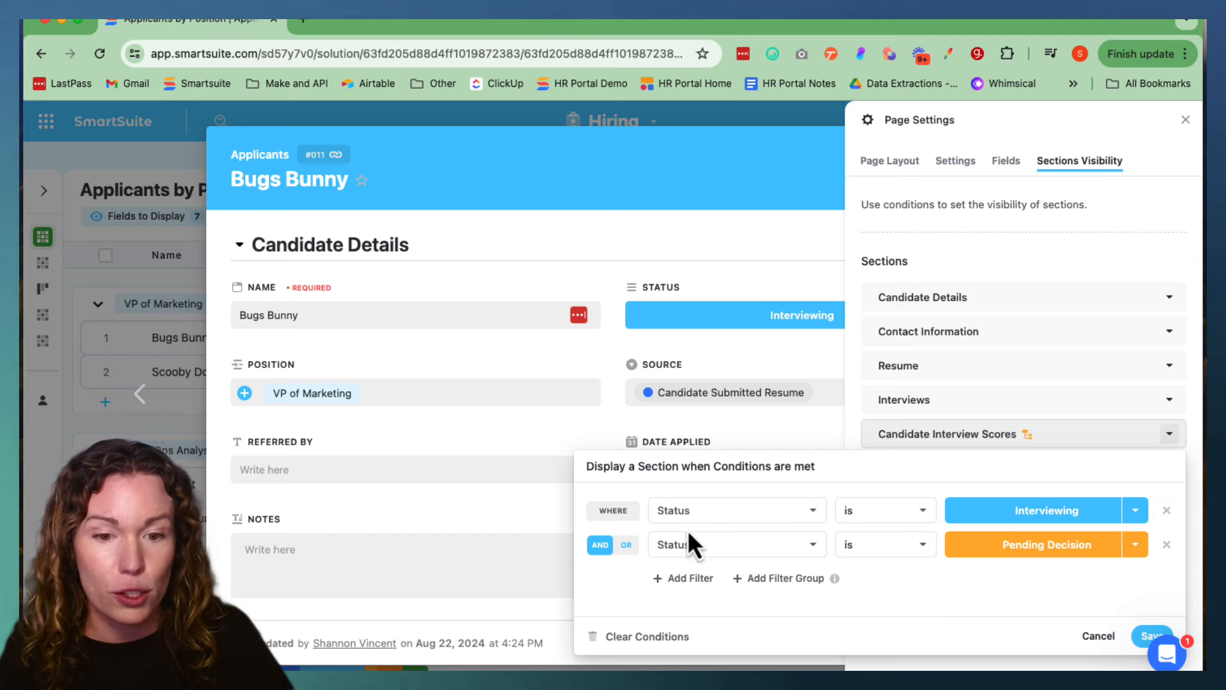
click(627, 546)
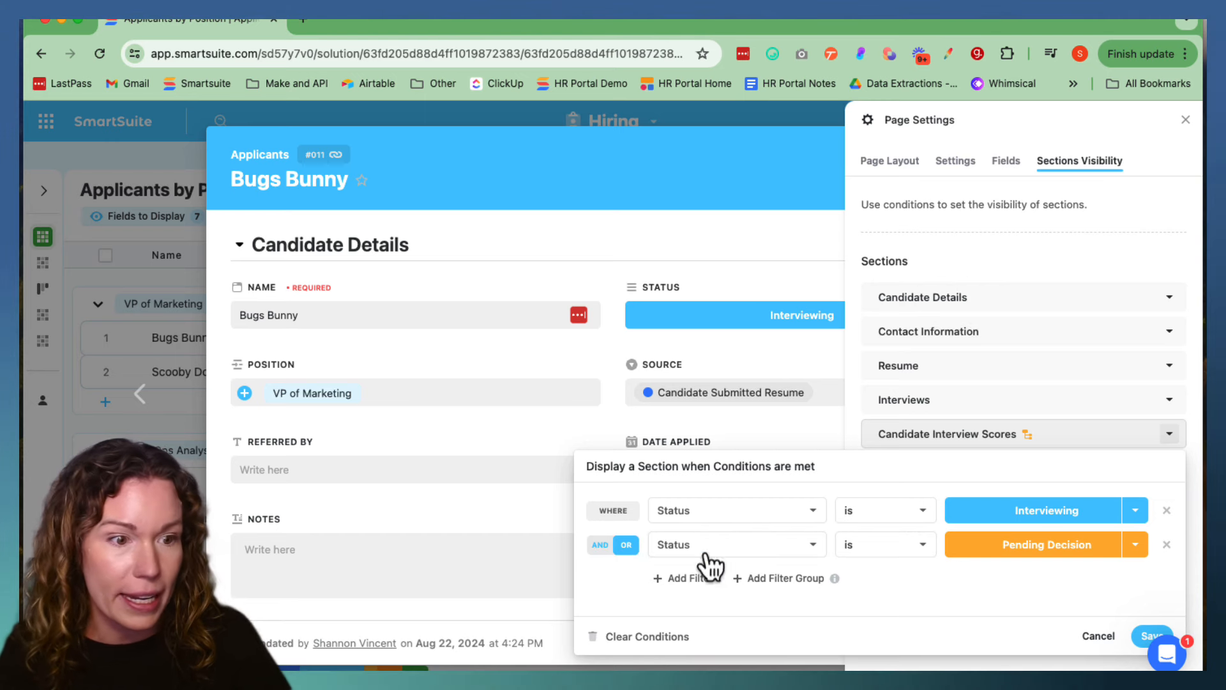
click(1150, 638)
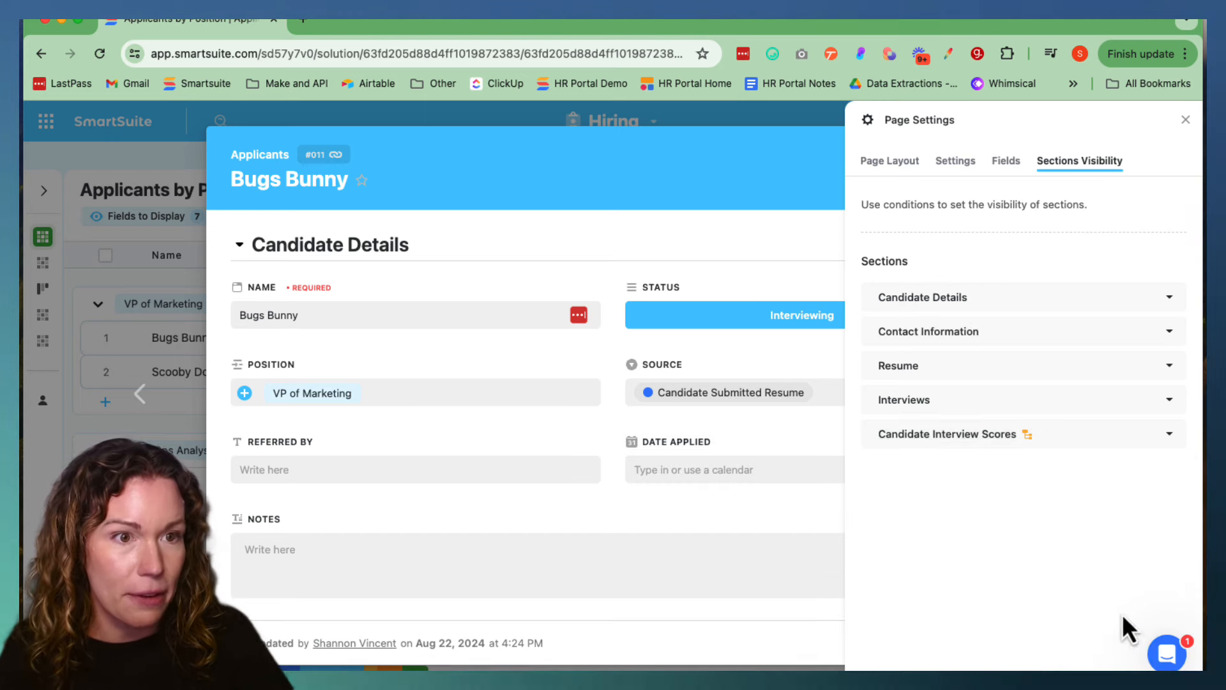
Close the page settings, reload the first VP of Marketing applicant's record, and check it for the Candidate Interview Scores section.
click(1186, 120)
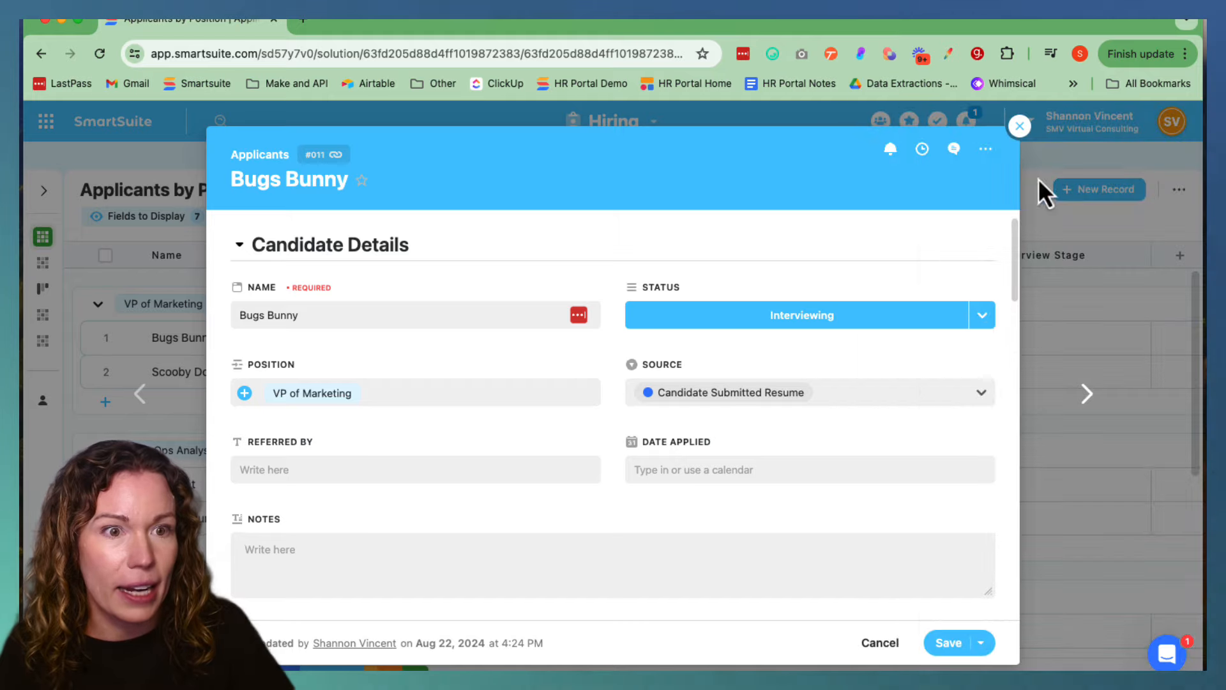
click(1020, 126)
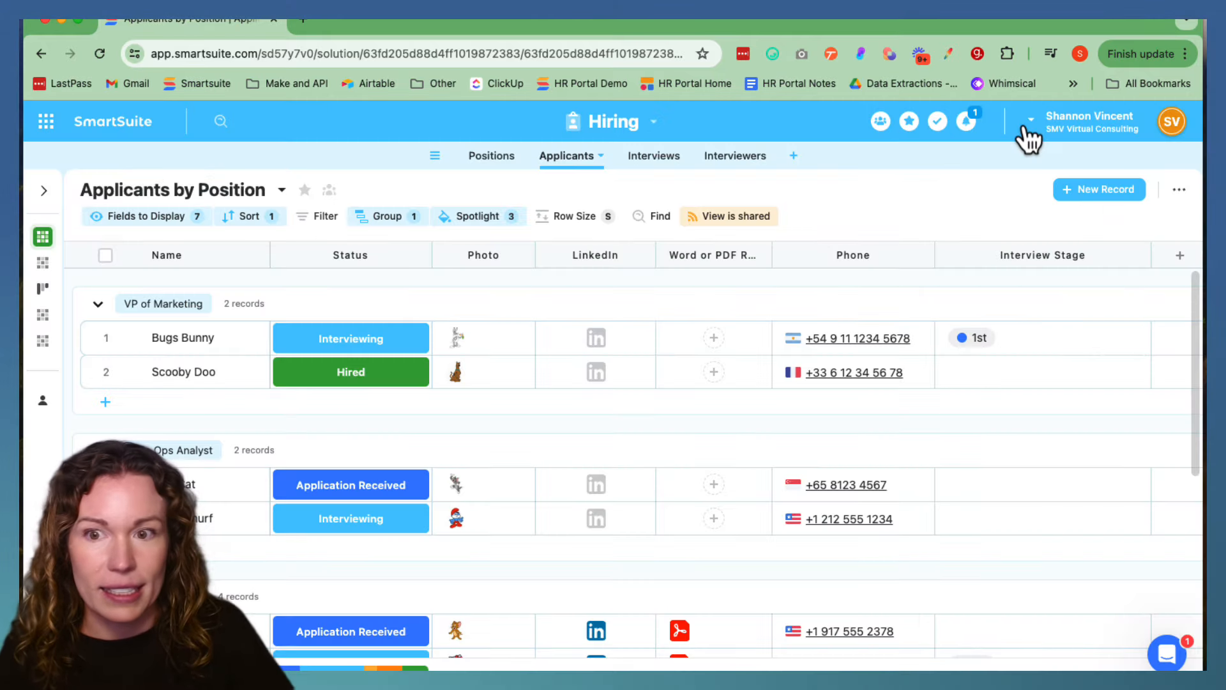
click(353, 336)
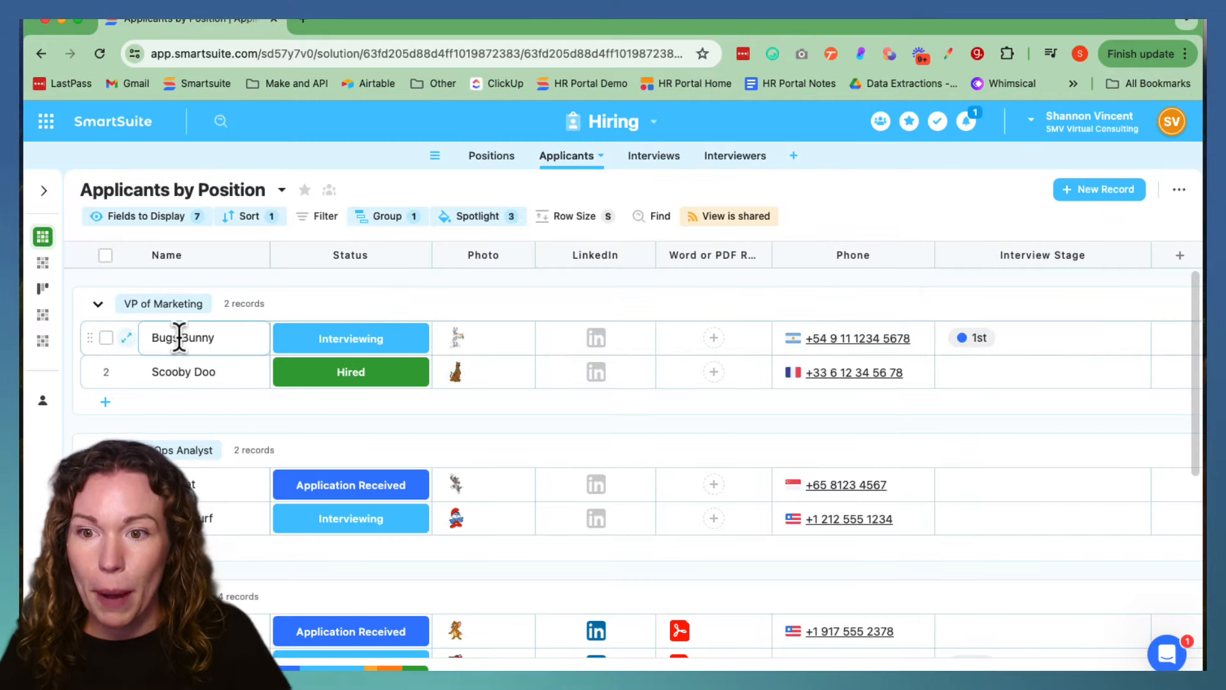
click(127, 337)
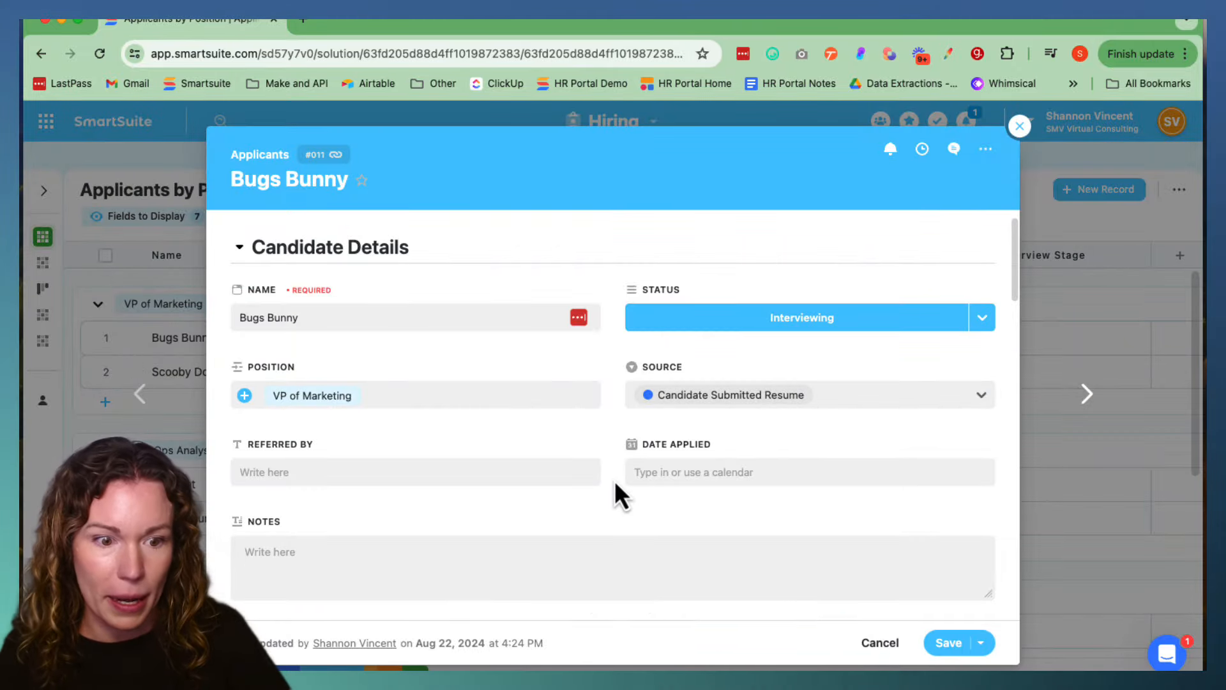
scroll(616, 483, down, 10)
scroll(616, 483, down, 10)
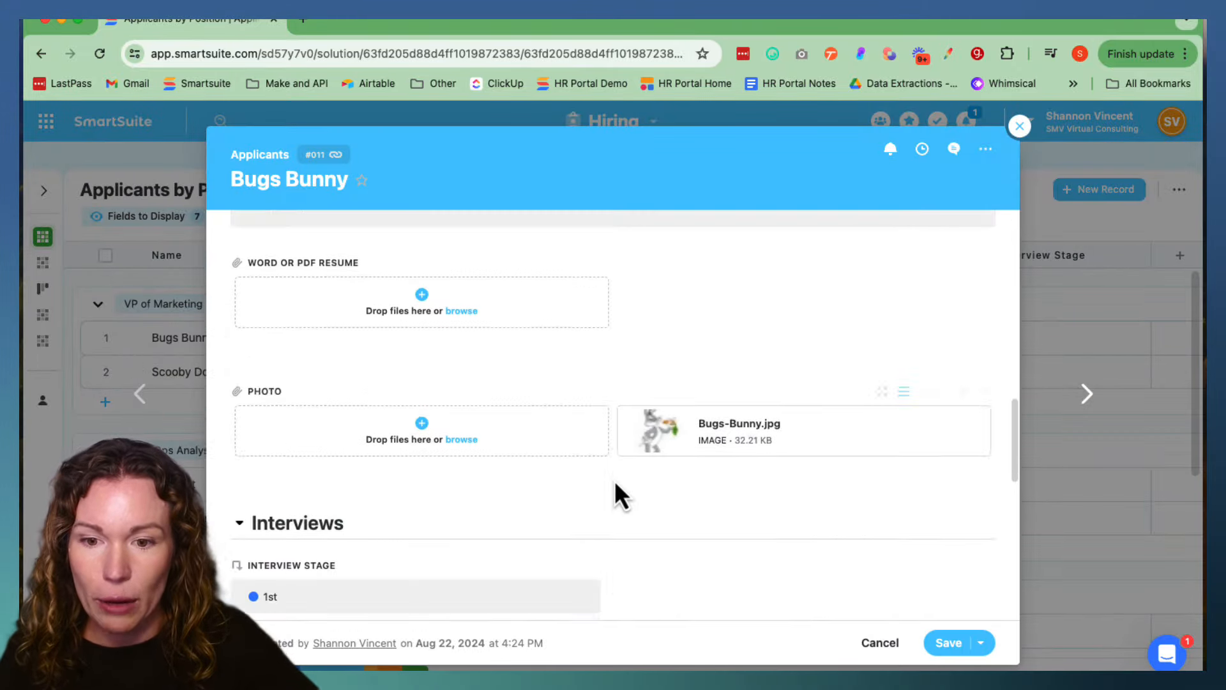
scroll(615, 480, down, 5)
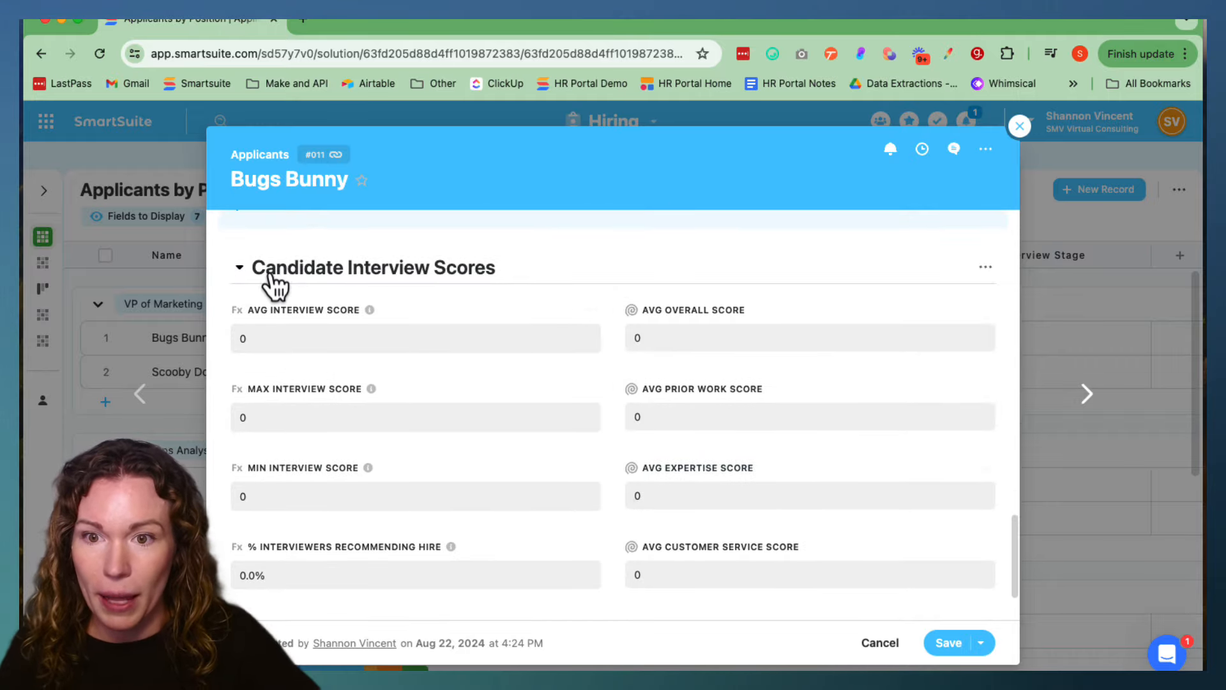
click(1021, 128)
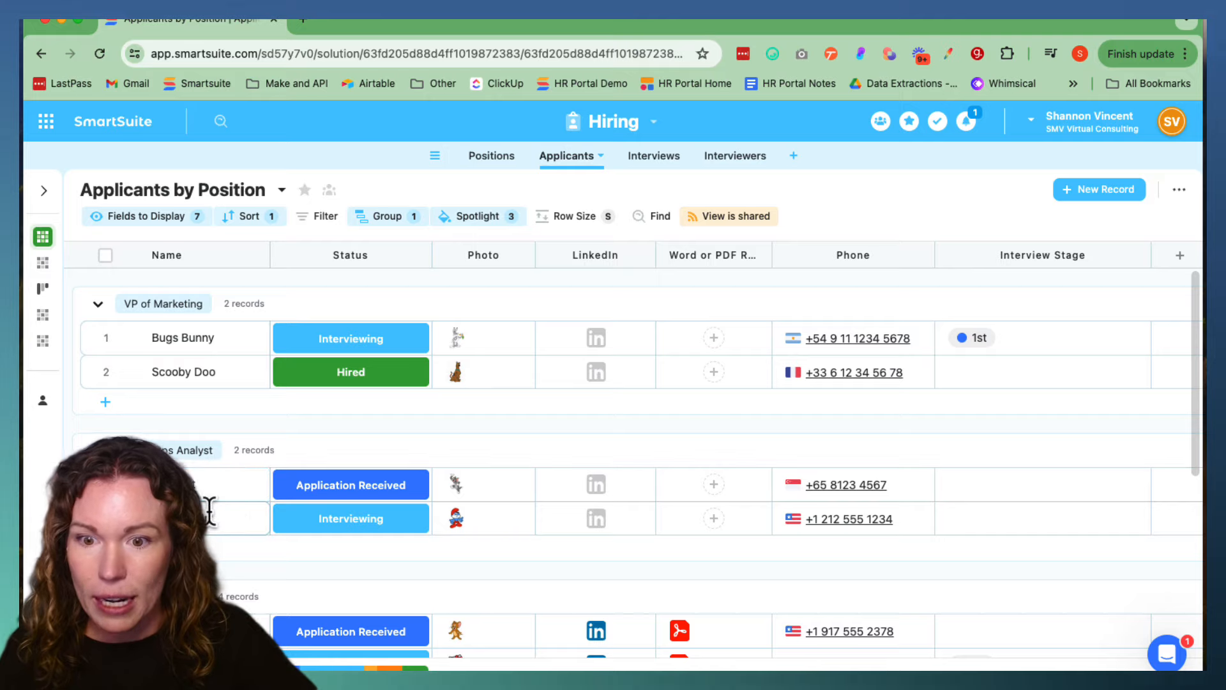
Open the first Sales Ops Analyst applicant's record, status Application Received, and check it for the Candidate Interview Scores section.
scroll(209, 509, down, 3)
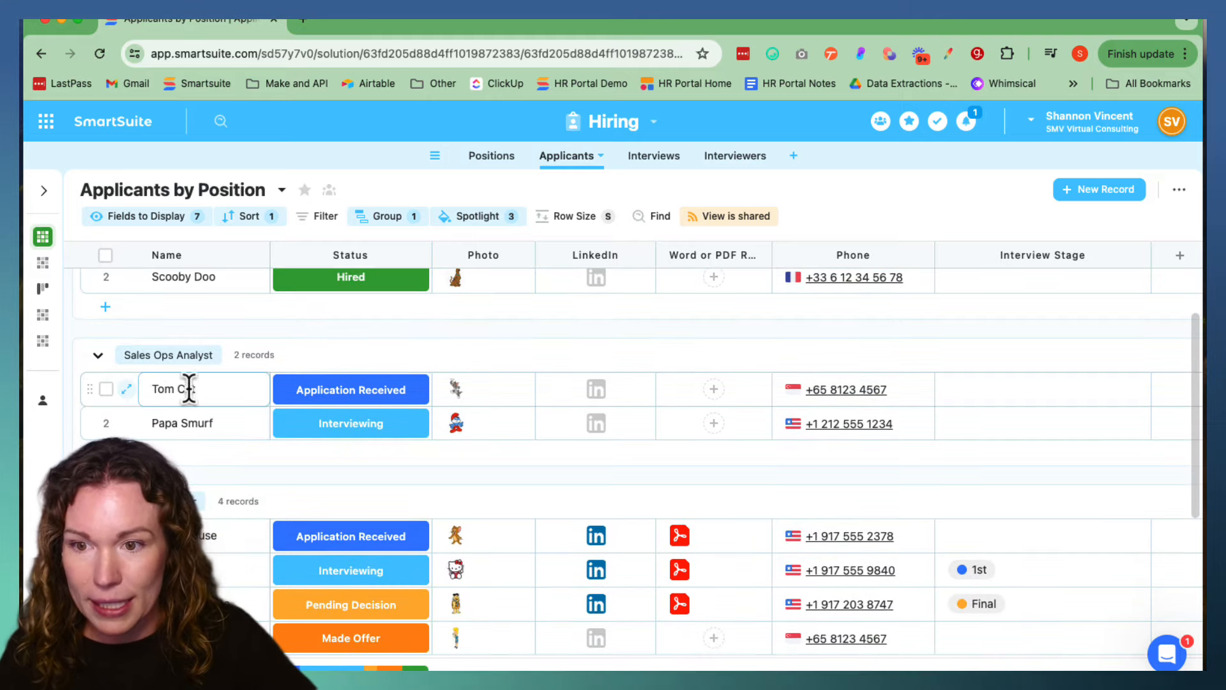
click(127, 390)
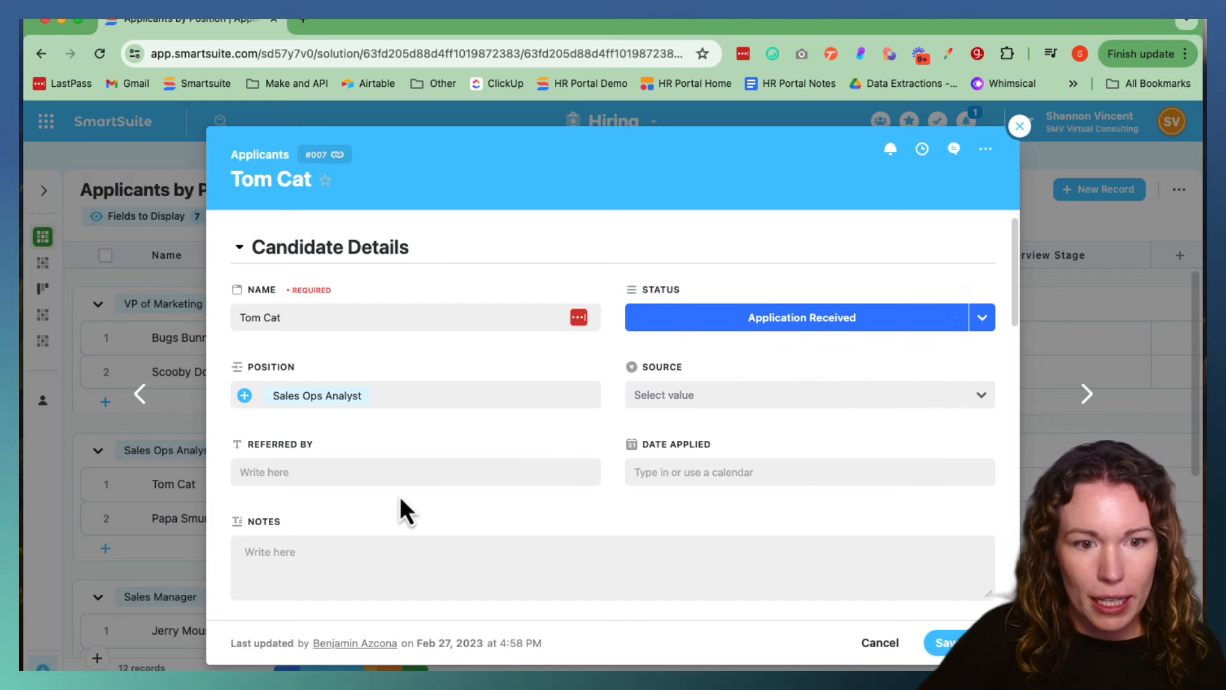
scroll(400, 496, down, 10)
scroll(399, 493, down, 10)
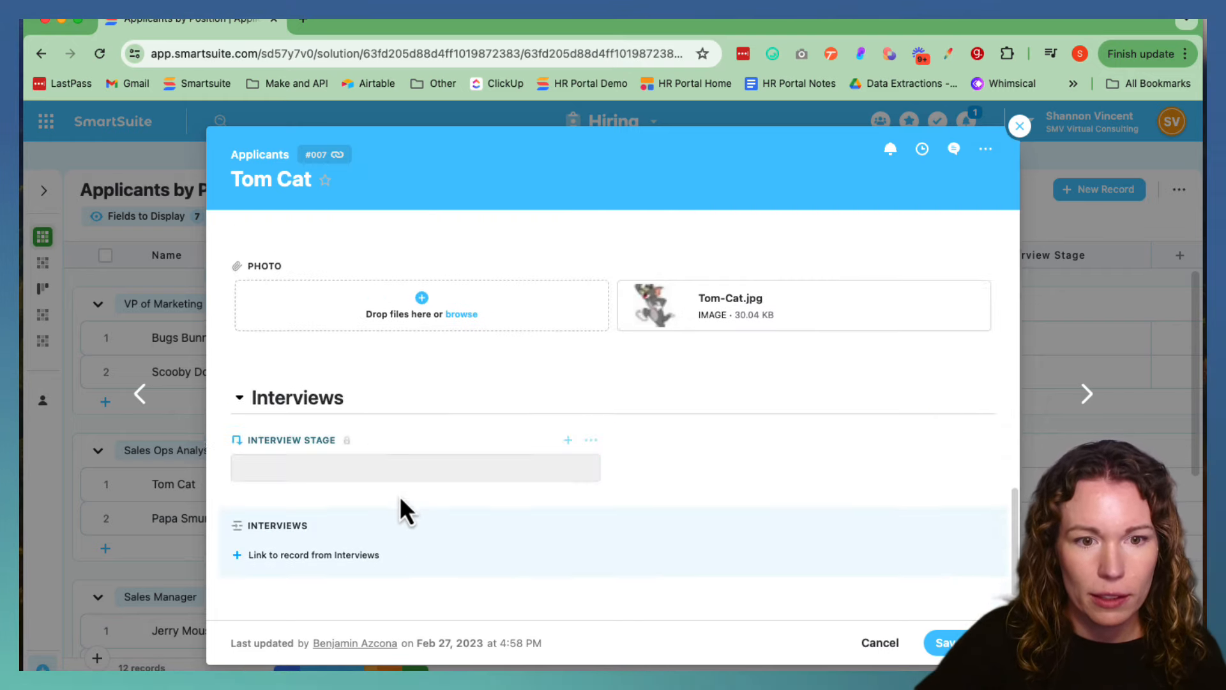
scroll(400, 496, up, 15)
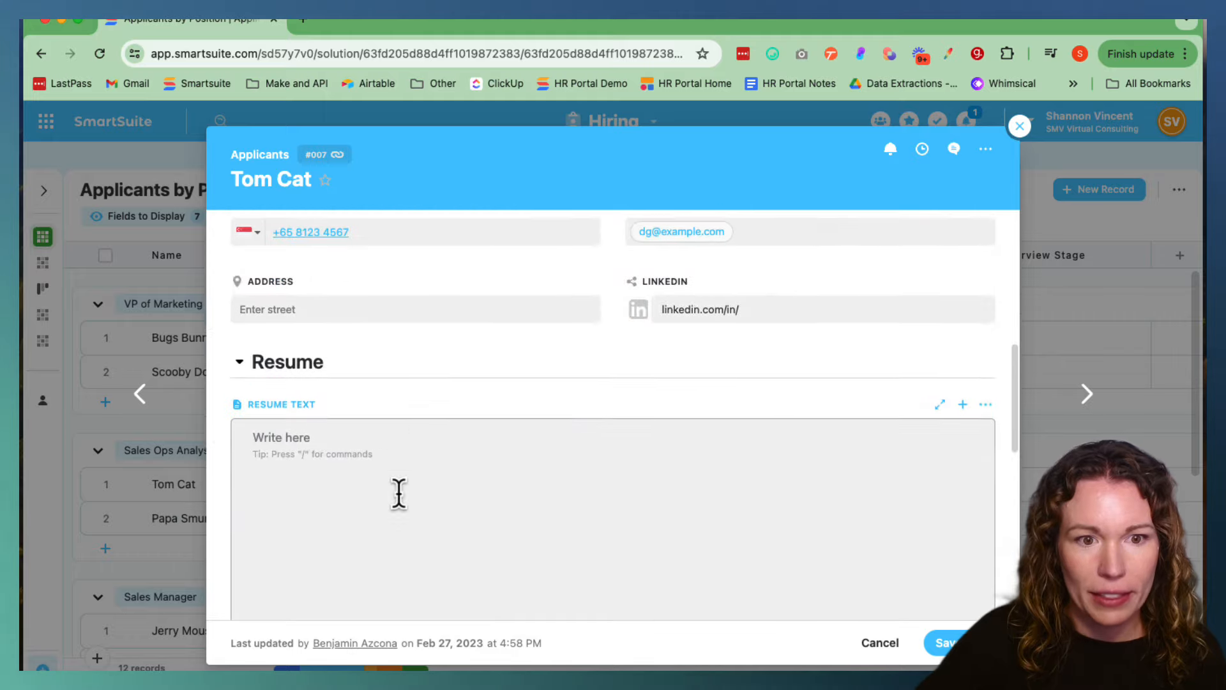